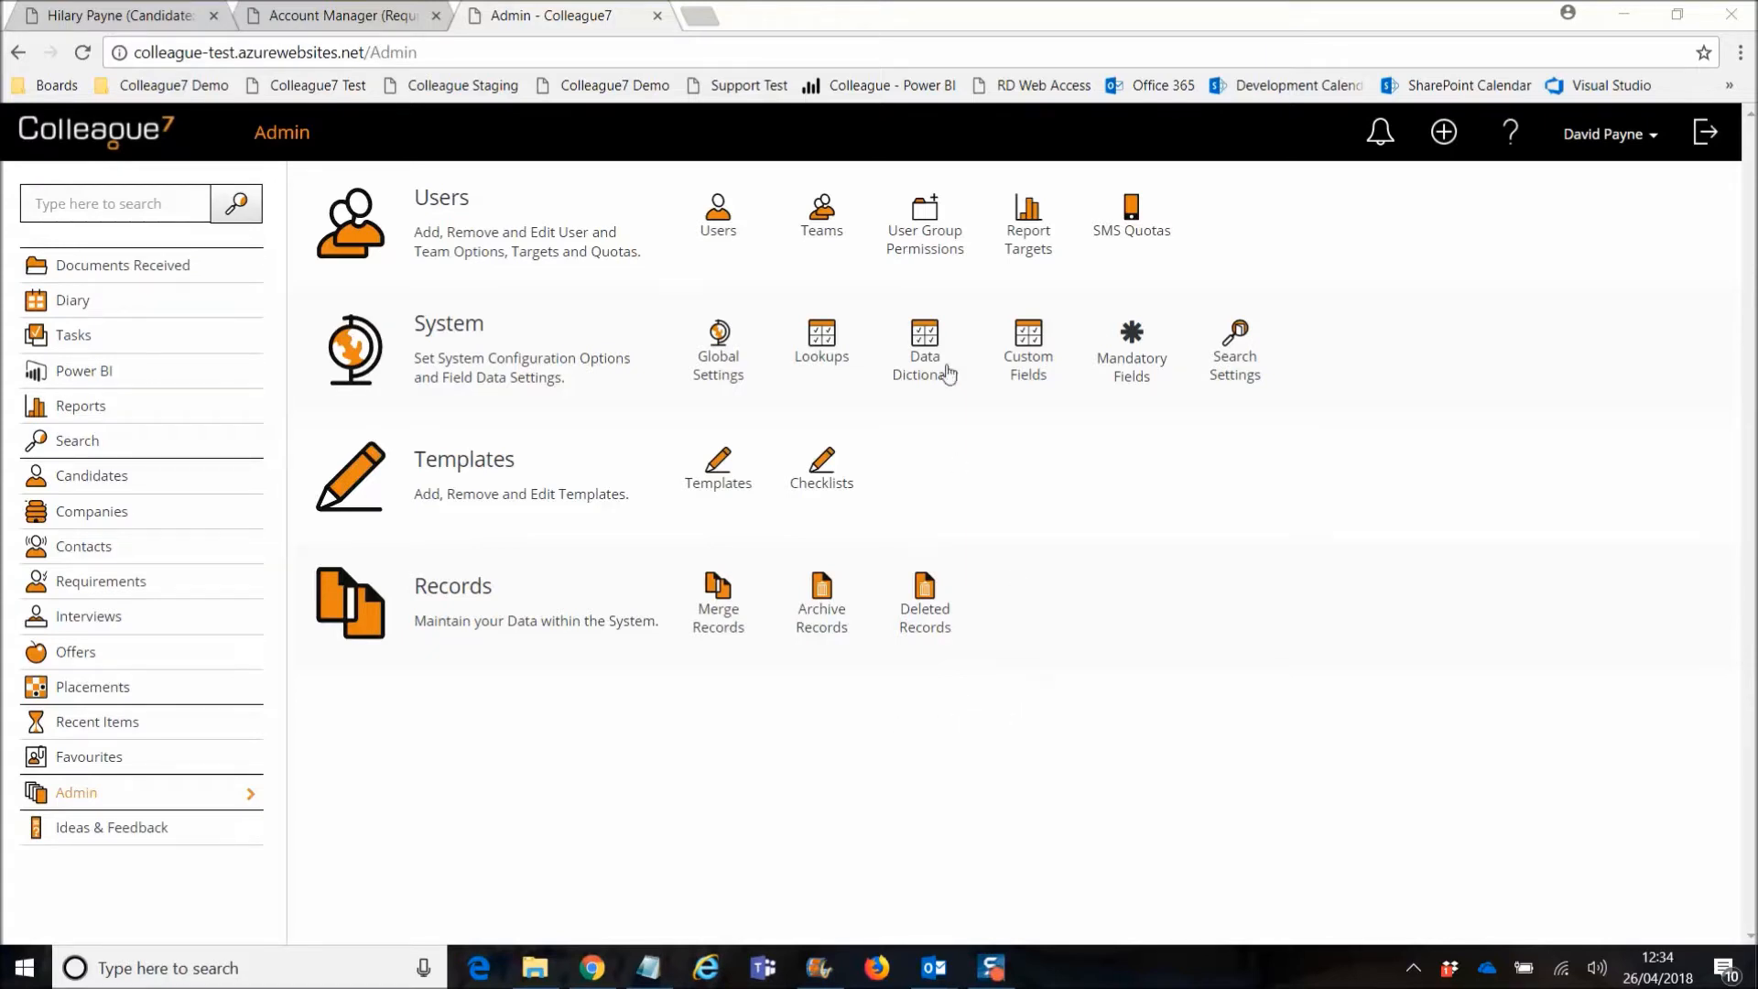
Examine the ADMIN user group's permissions for deleting candidate and contact records, and return to the admin overview.
{"action": "left_click", "coordinate": [931, 241]}
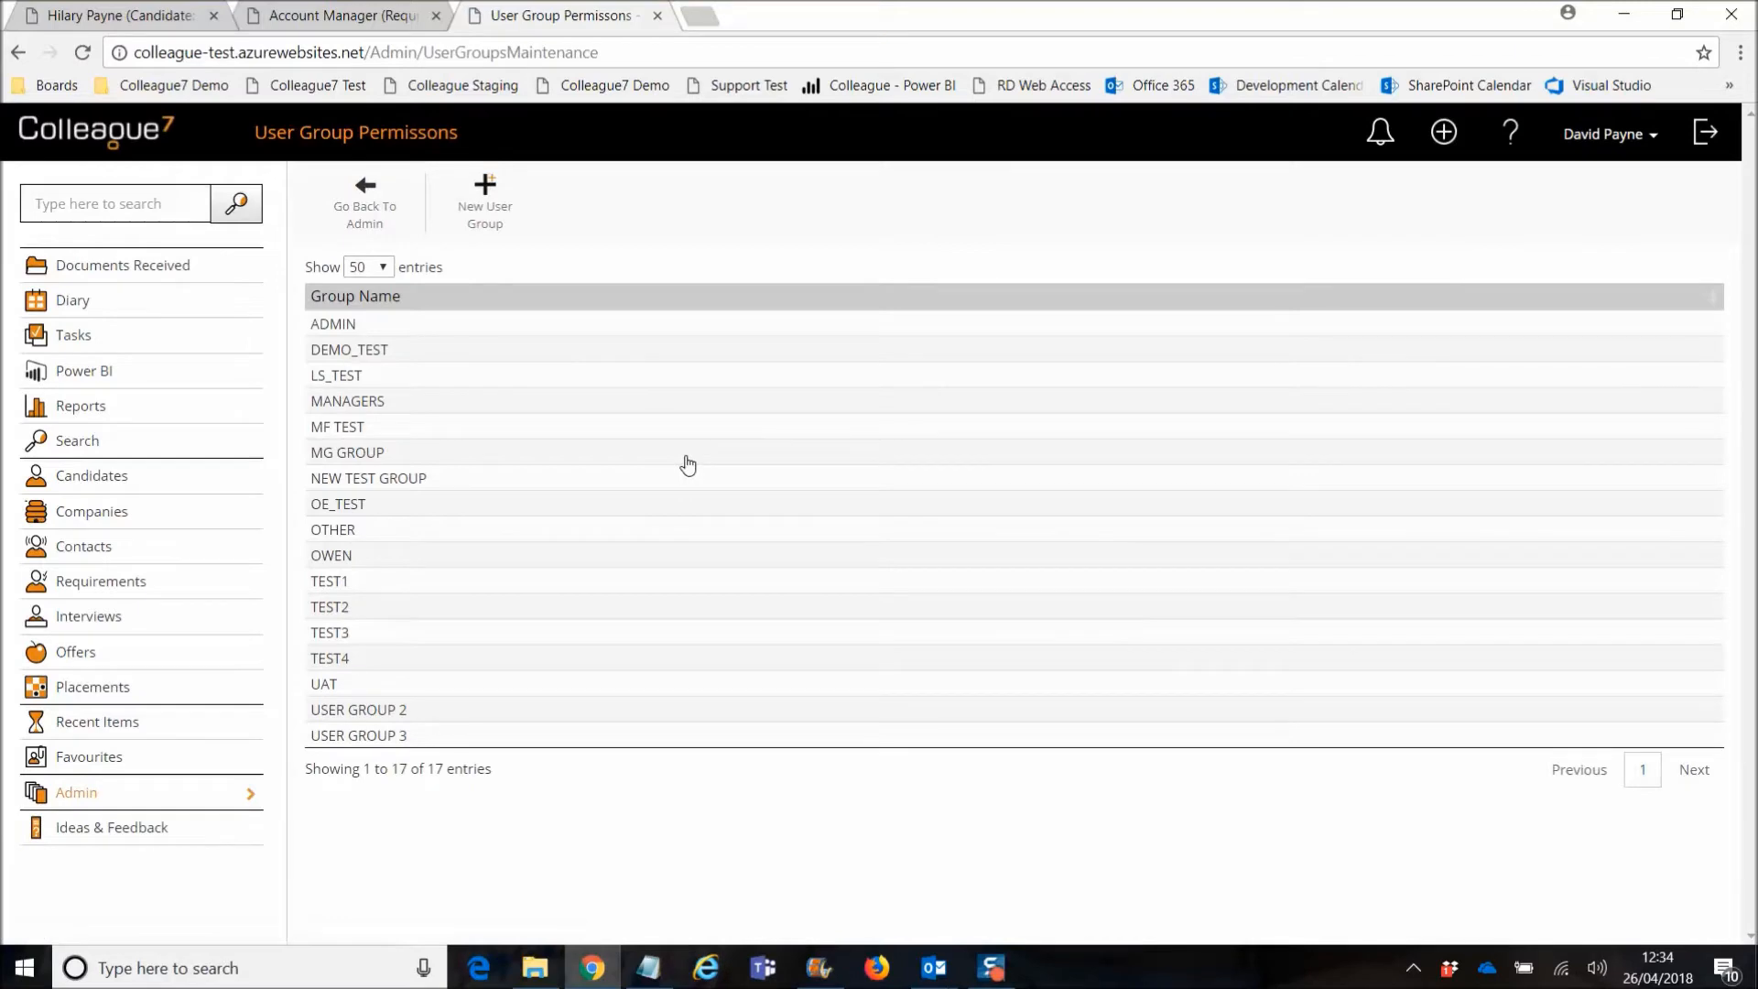
{"action": "left_click", "coordinate": [491, 326]}
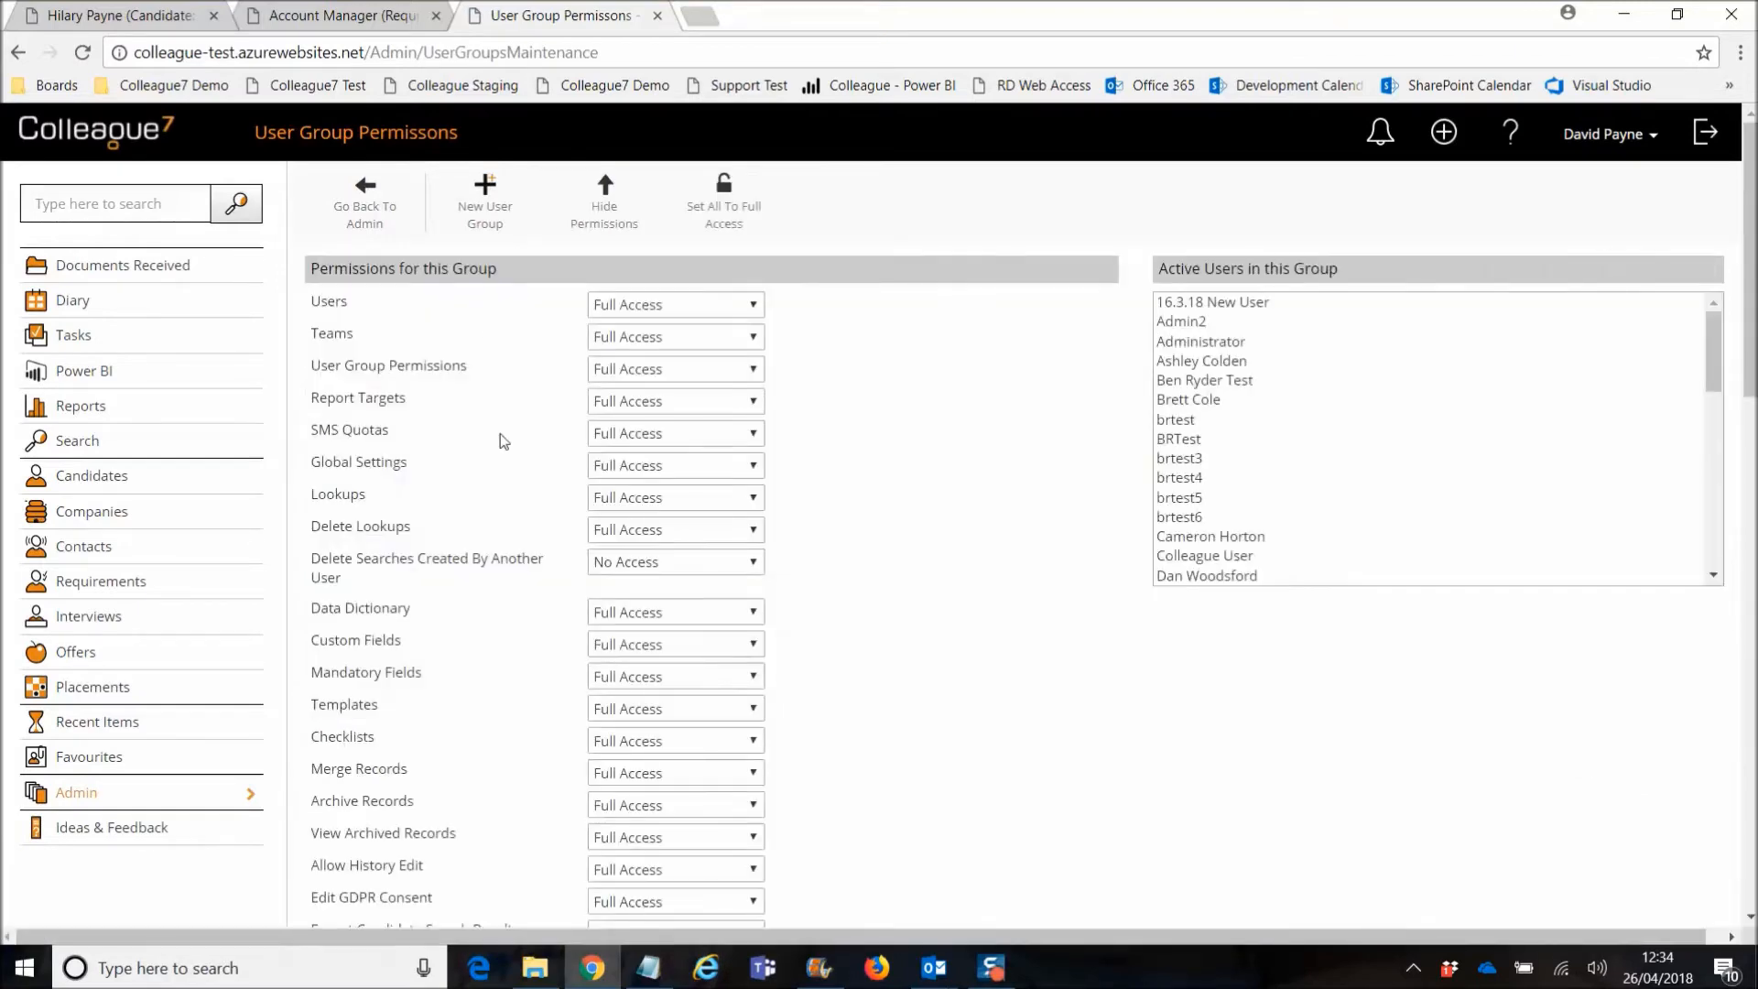
{"action": "scroll", "coordinate": [470, 640], "scroll_direction": "down", "scroll_amount": 4}
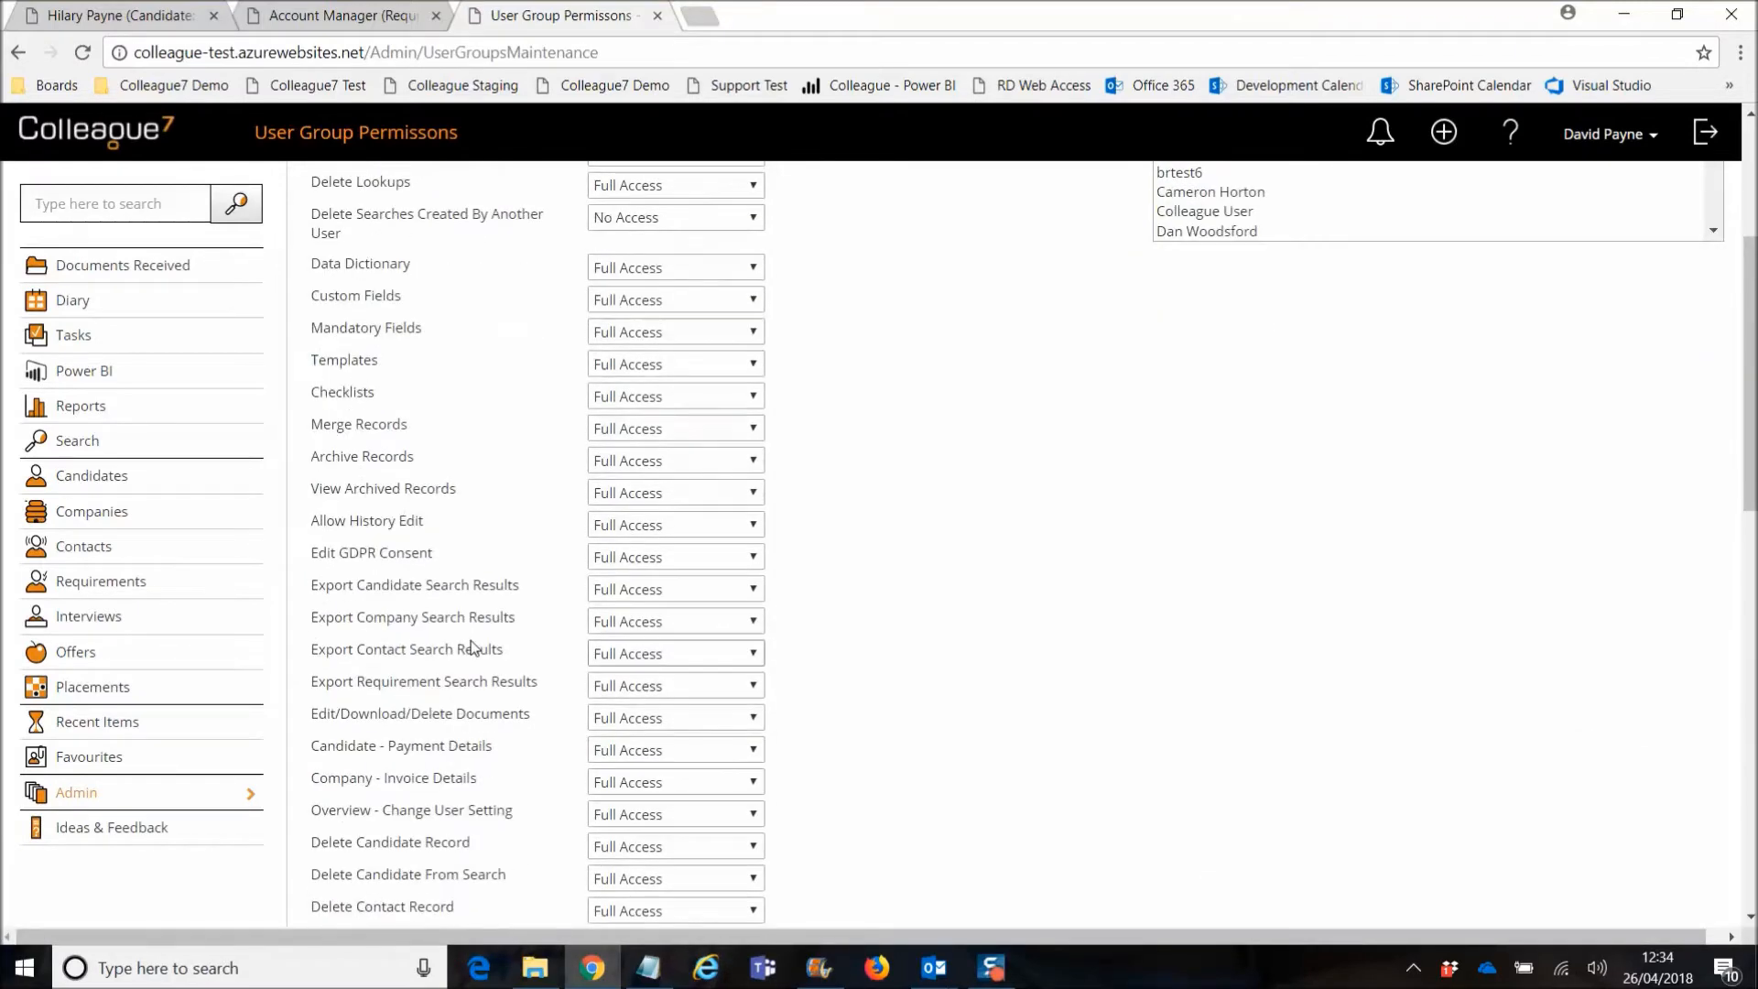
{"action": "scroll", "coordinate": [472, 646], "scroll_direction": "down", "scroll_amount": 4}
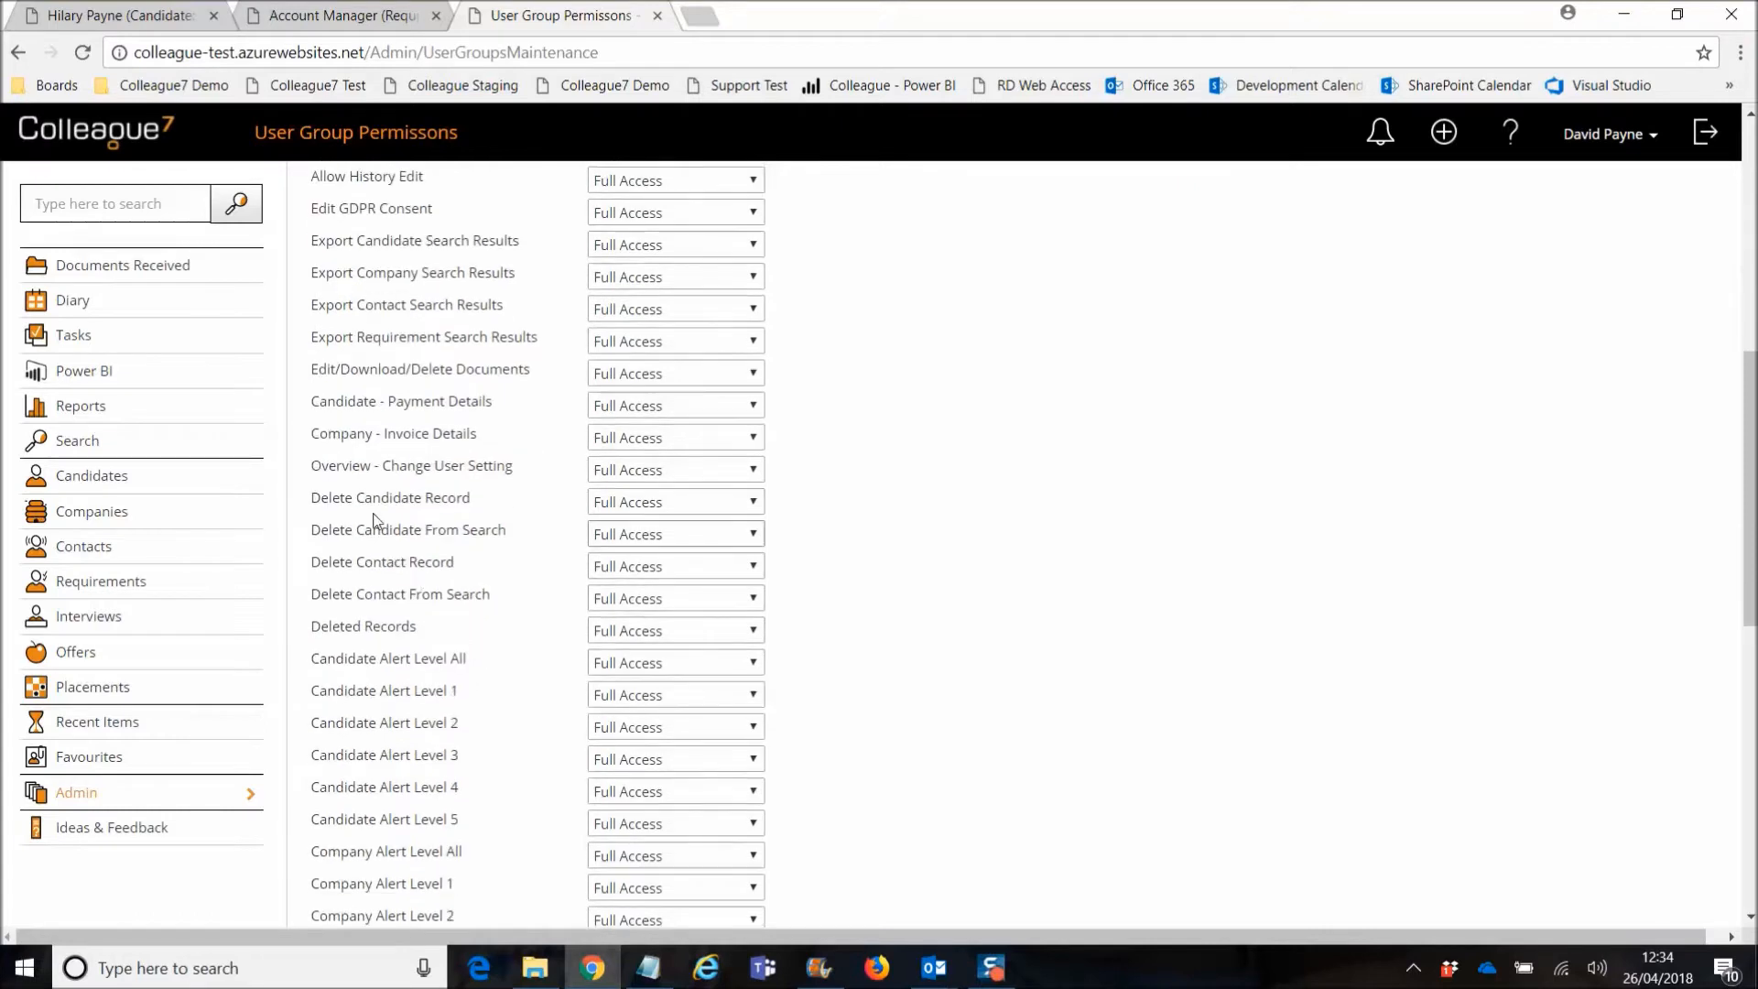
{"action": "left_click_drag", "start_coordinate": [309, 498], "coordinate": [458, 595]}
{"action": "left_click", "coordinate": [486, 604]}
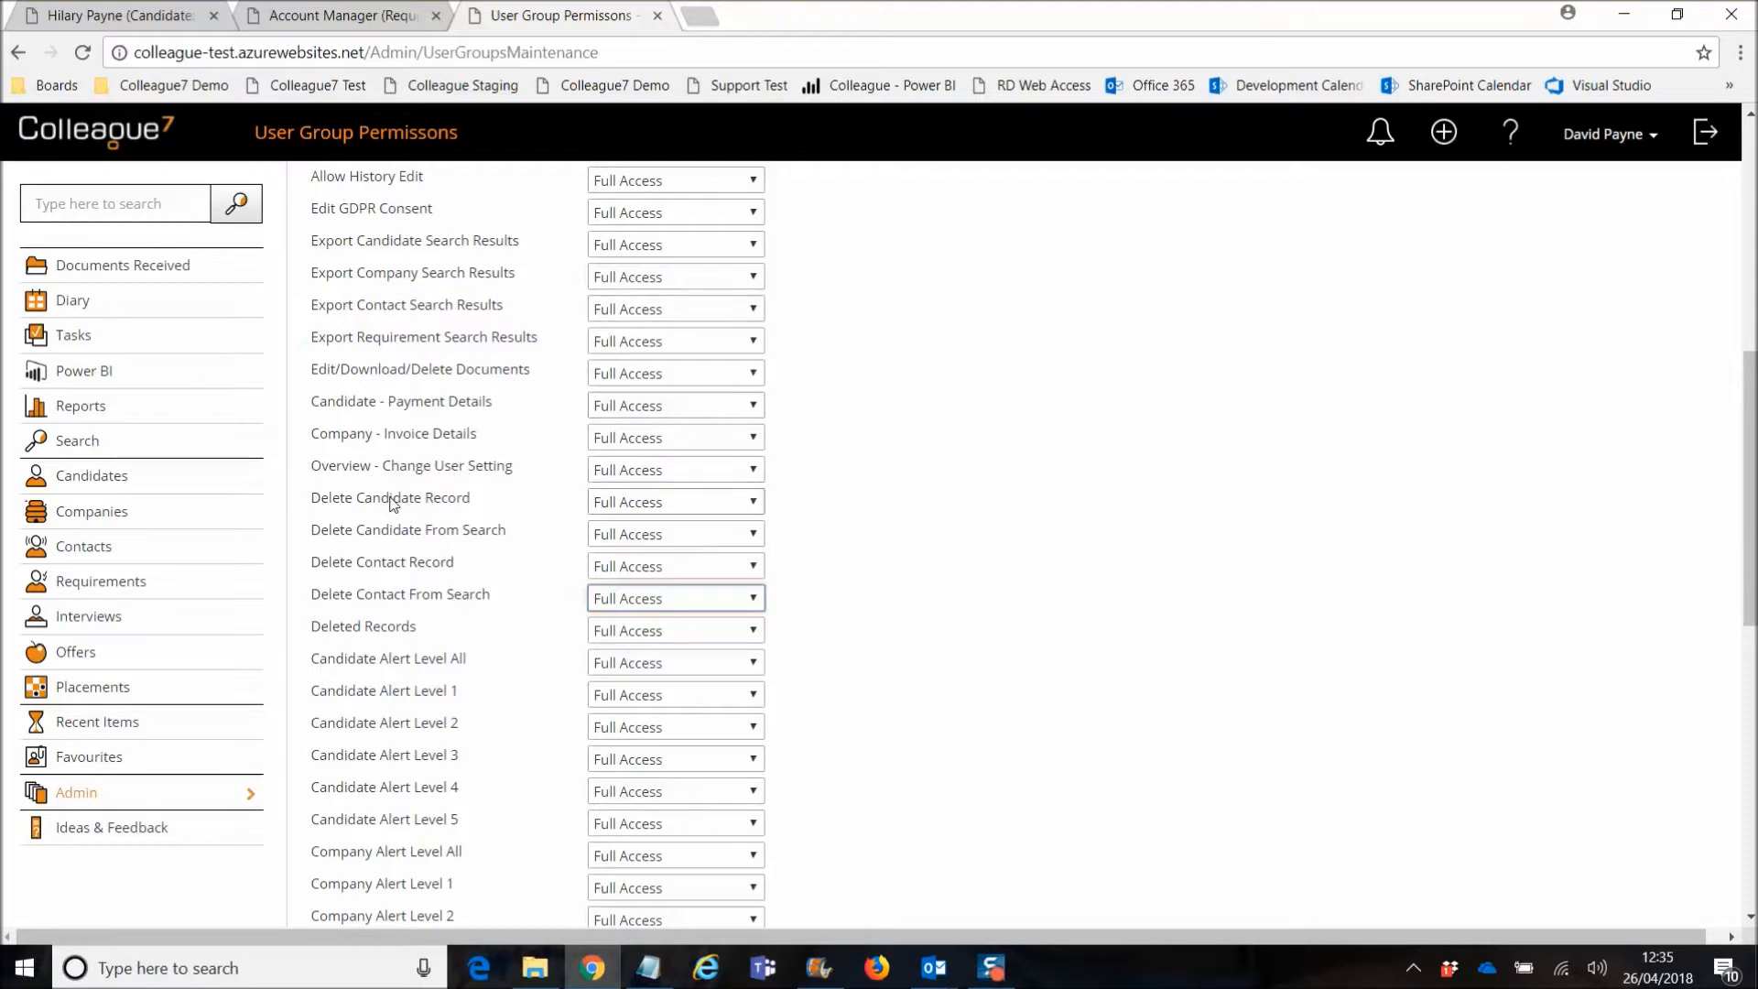
{"action": "left_click_drag", "start_coordinate": [313, 500], "coordinate": [406, 501]}
{"action": "left_click", "coordinate": [445, 501]}
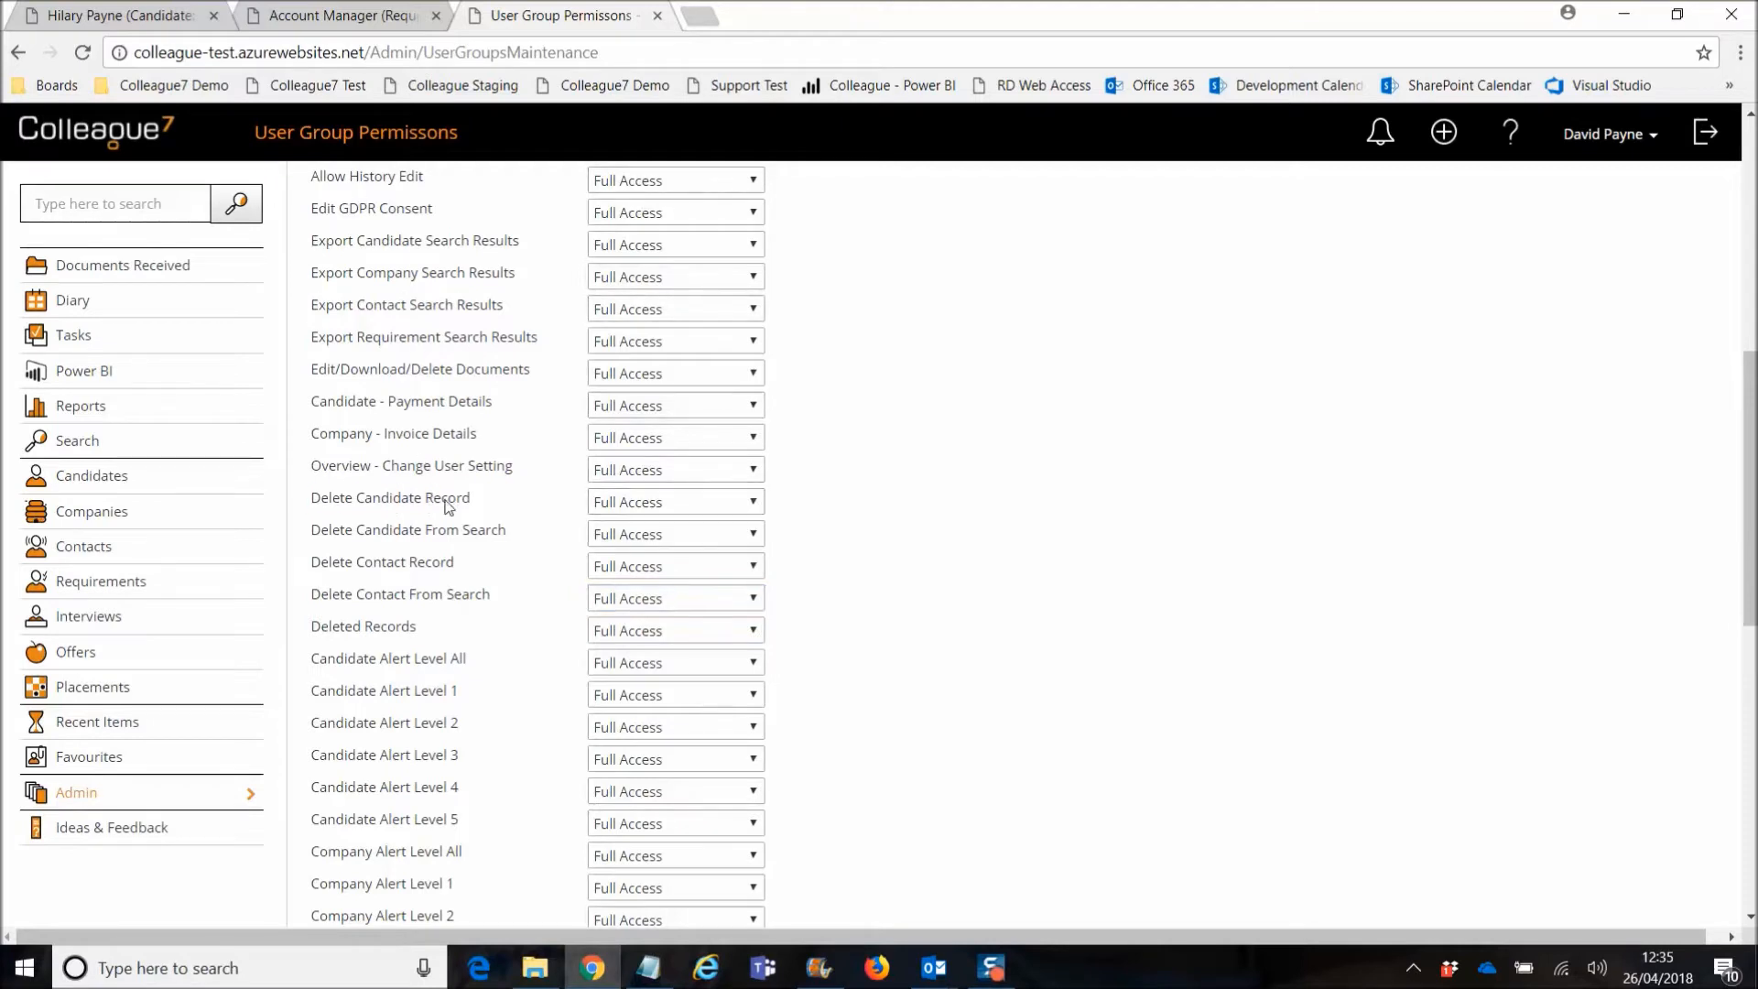
{"action": "left_click", "coordinate": [532, 502]}
{"action": "scroll", "coordinate": [500, 562], "scroll_direction": "up", "scroll_amount": 8}
{"action": "left_click", "coordinate": [365, 216]}
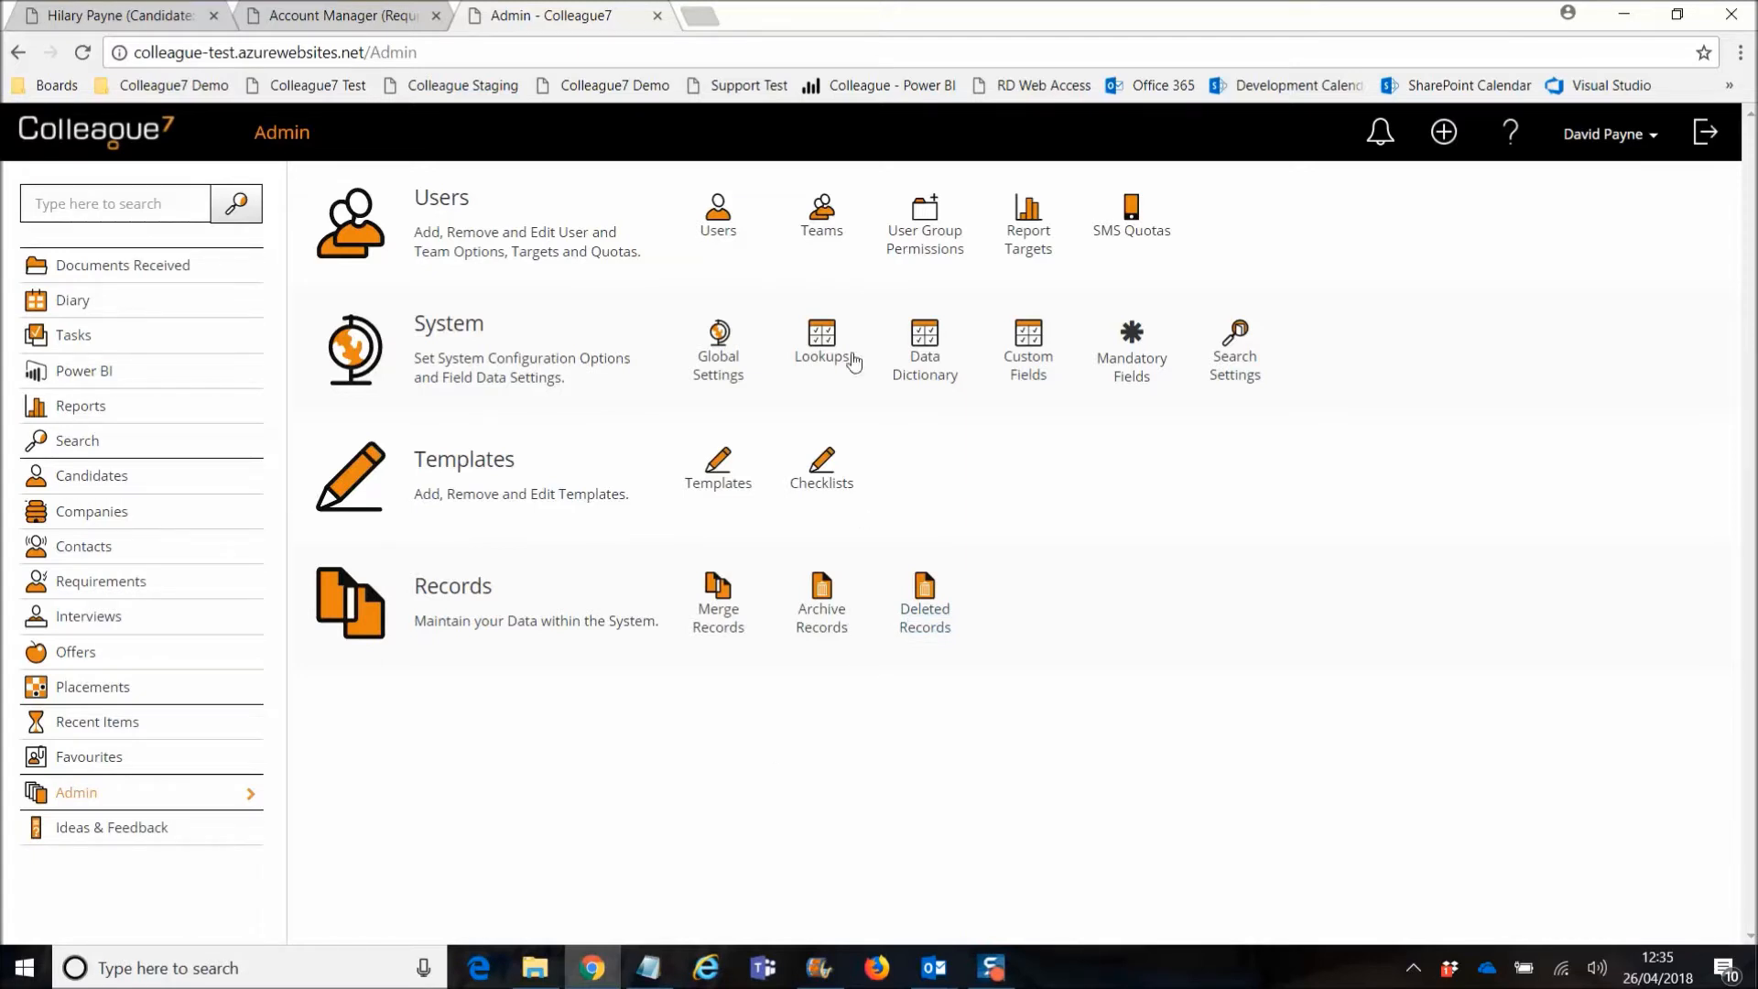
Review the deleted records log for contacts and for candidates, and close the admin page.
{"action": "left_click", "coordinate": [927, 627]}
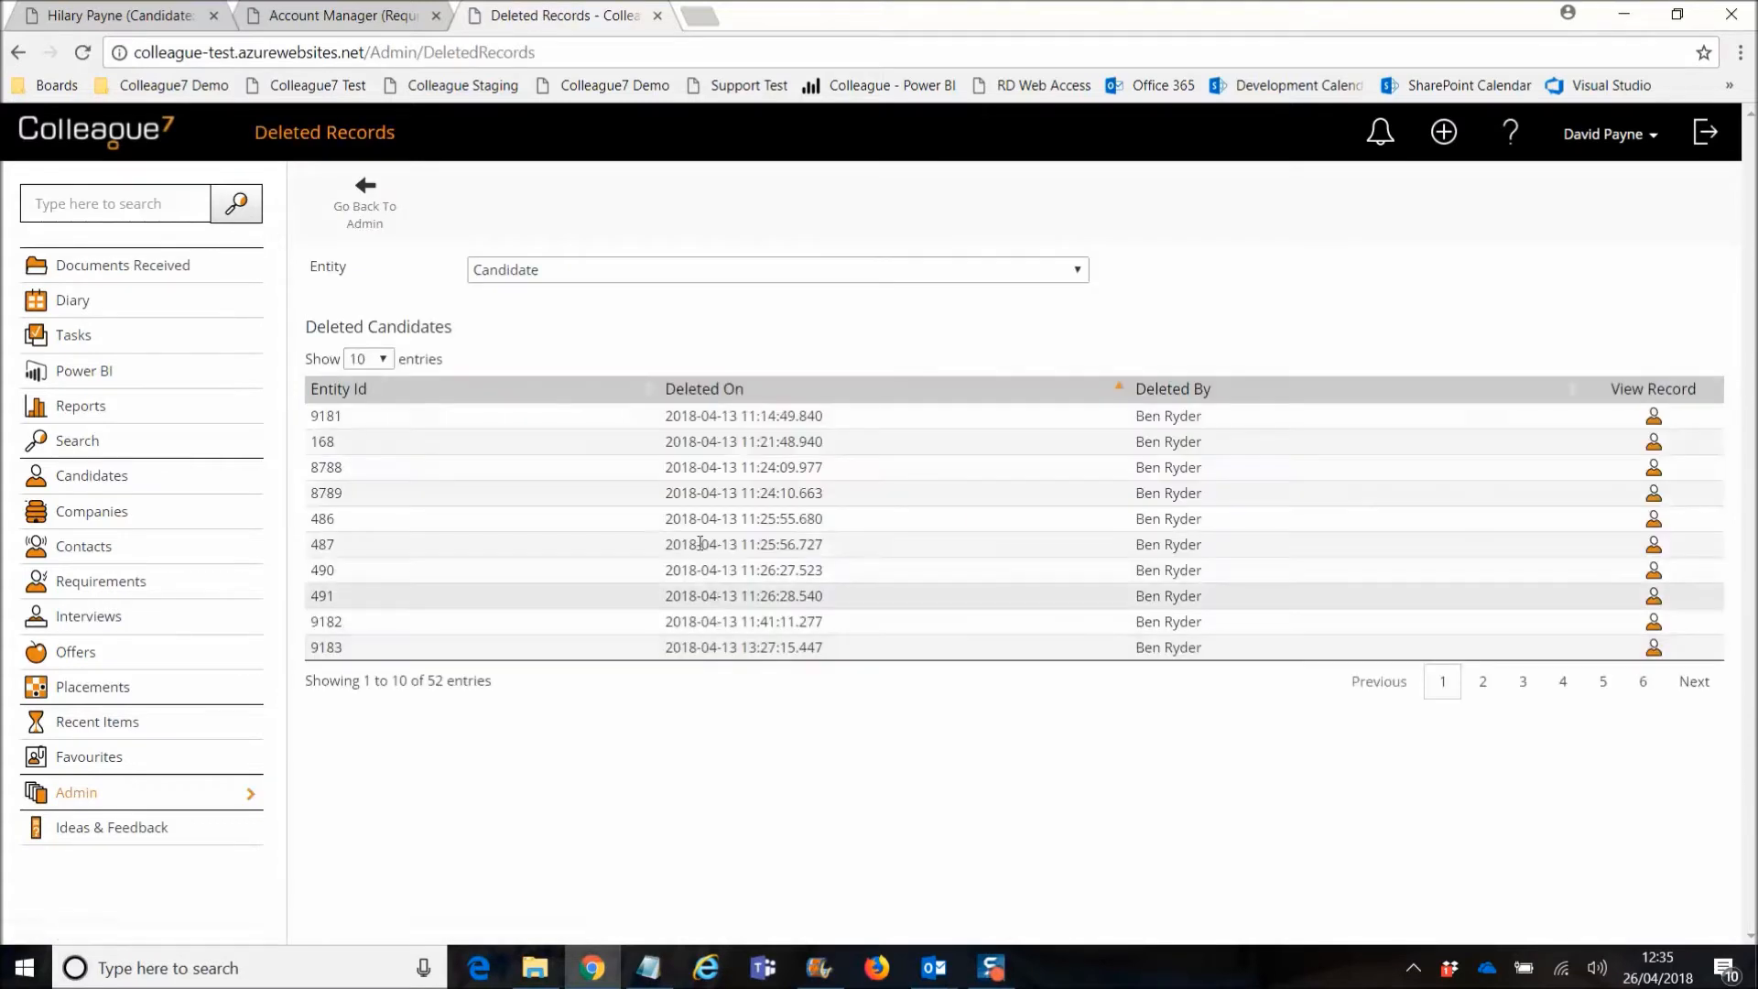
{"action": "left_click", "coordinate": [564, 270]}
{"action": "left_click", "coordinate": [564, 328]}
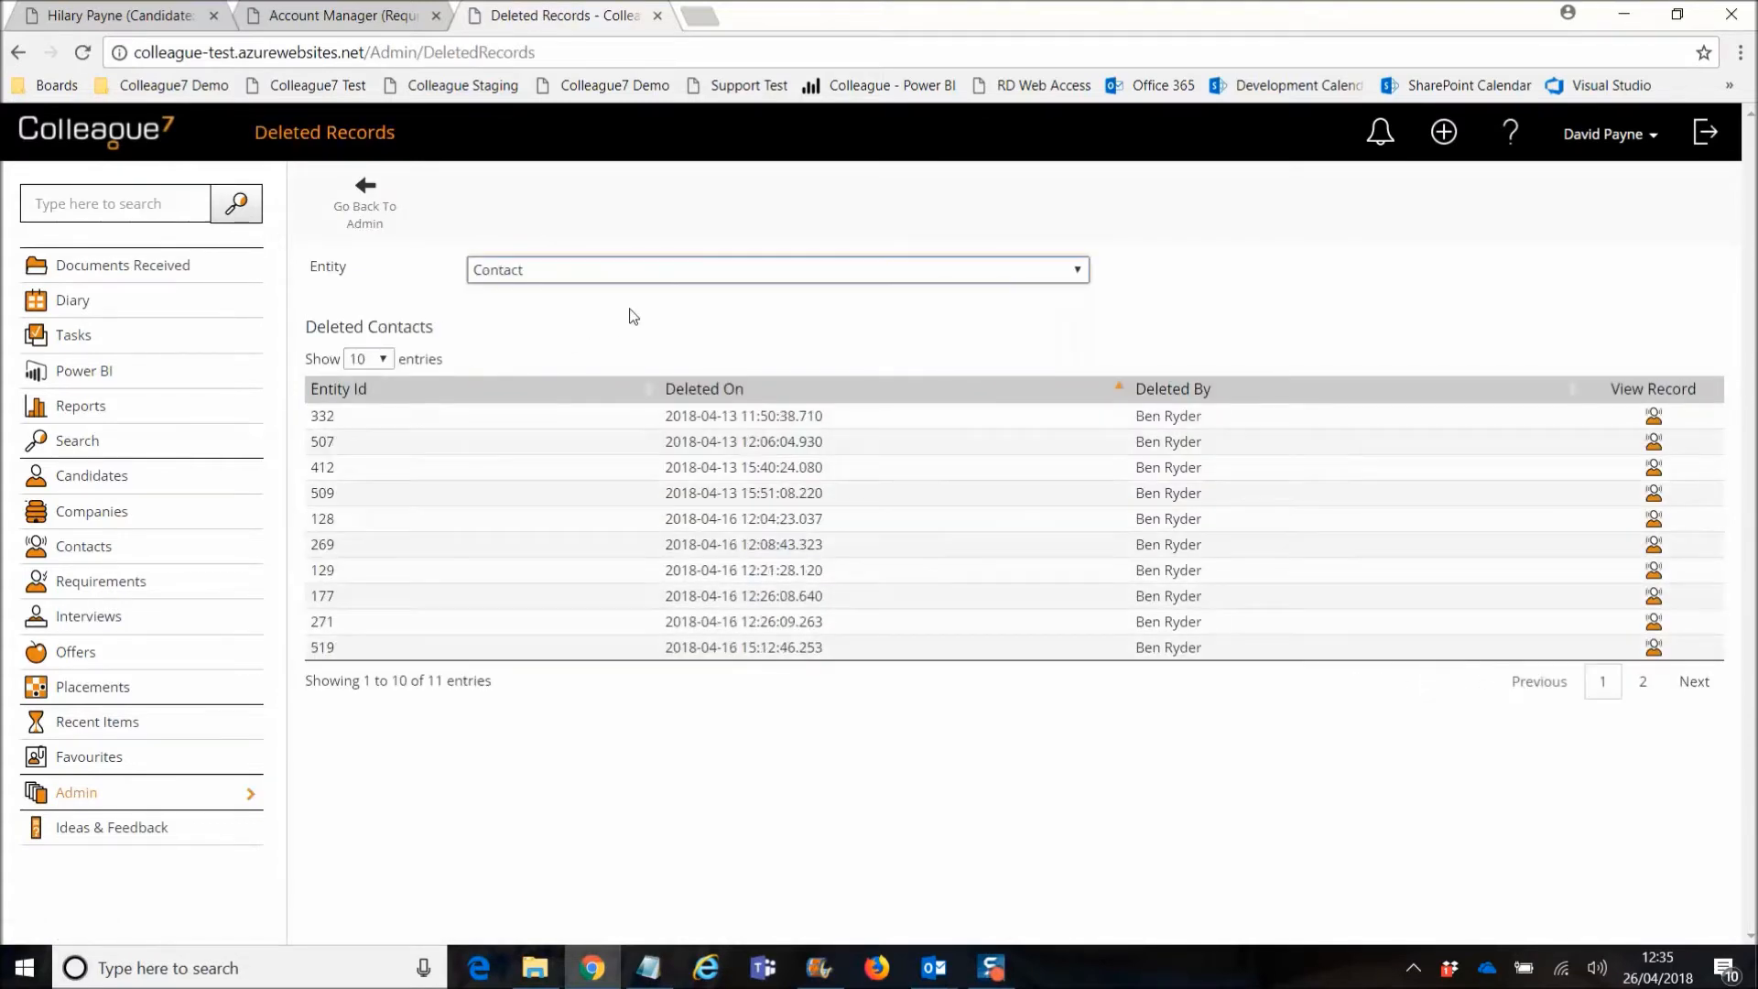
{"action": "left_click", "coordinate": [516, 271]}
{"action": "left_click", "coordinate": [535, 293]}
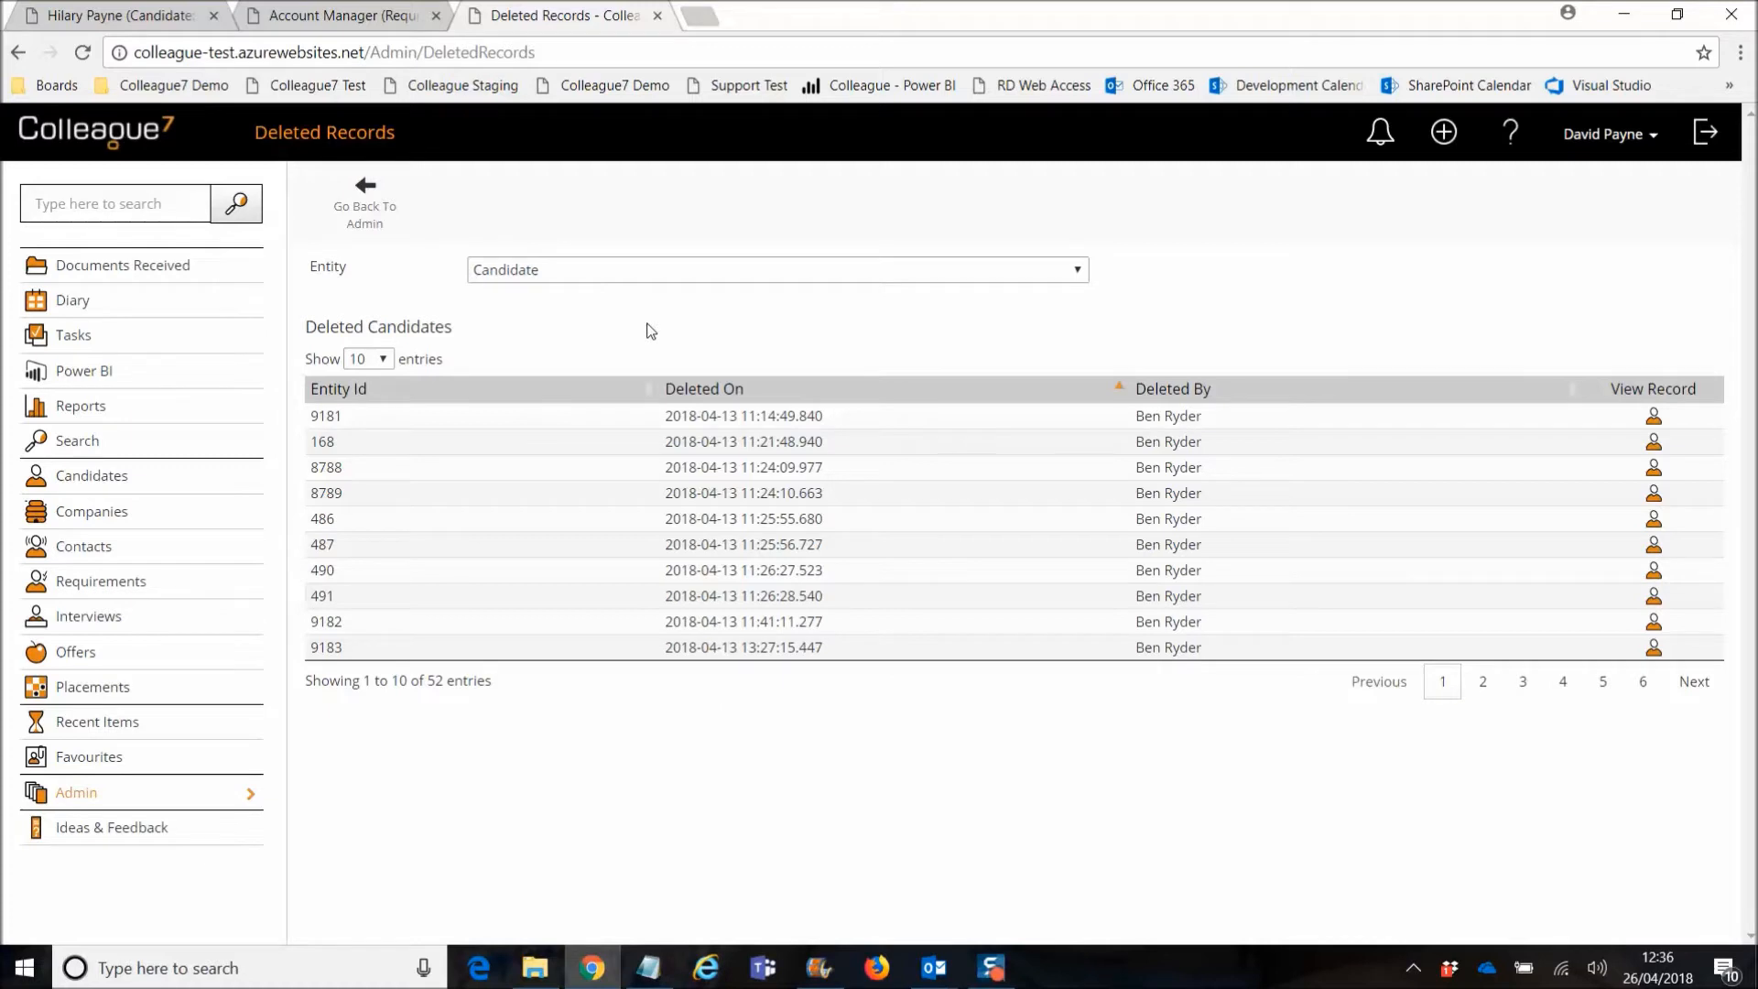
{"action": "left_click", "coordinate": [357, 227]}
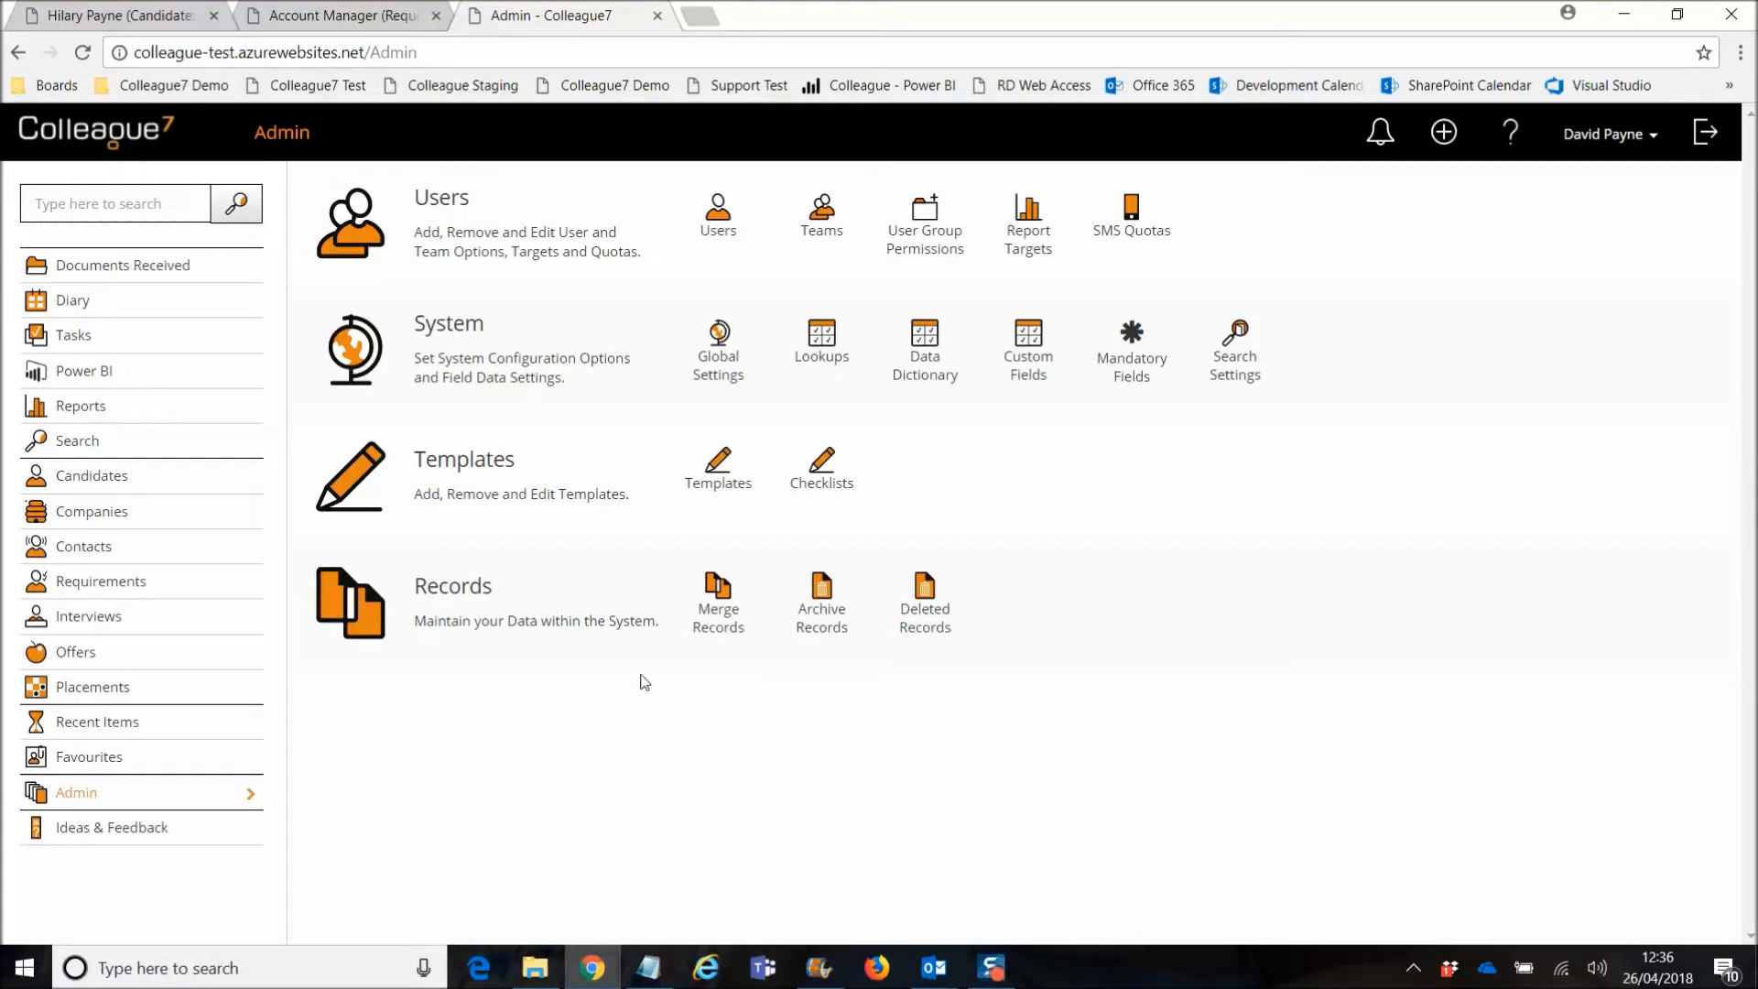
{"action": "left_click", "coordinate": [658, 15]}
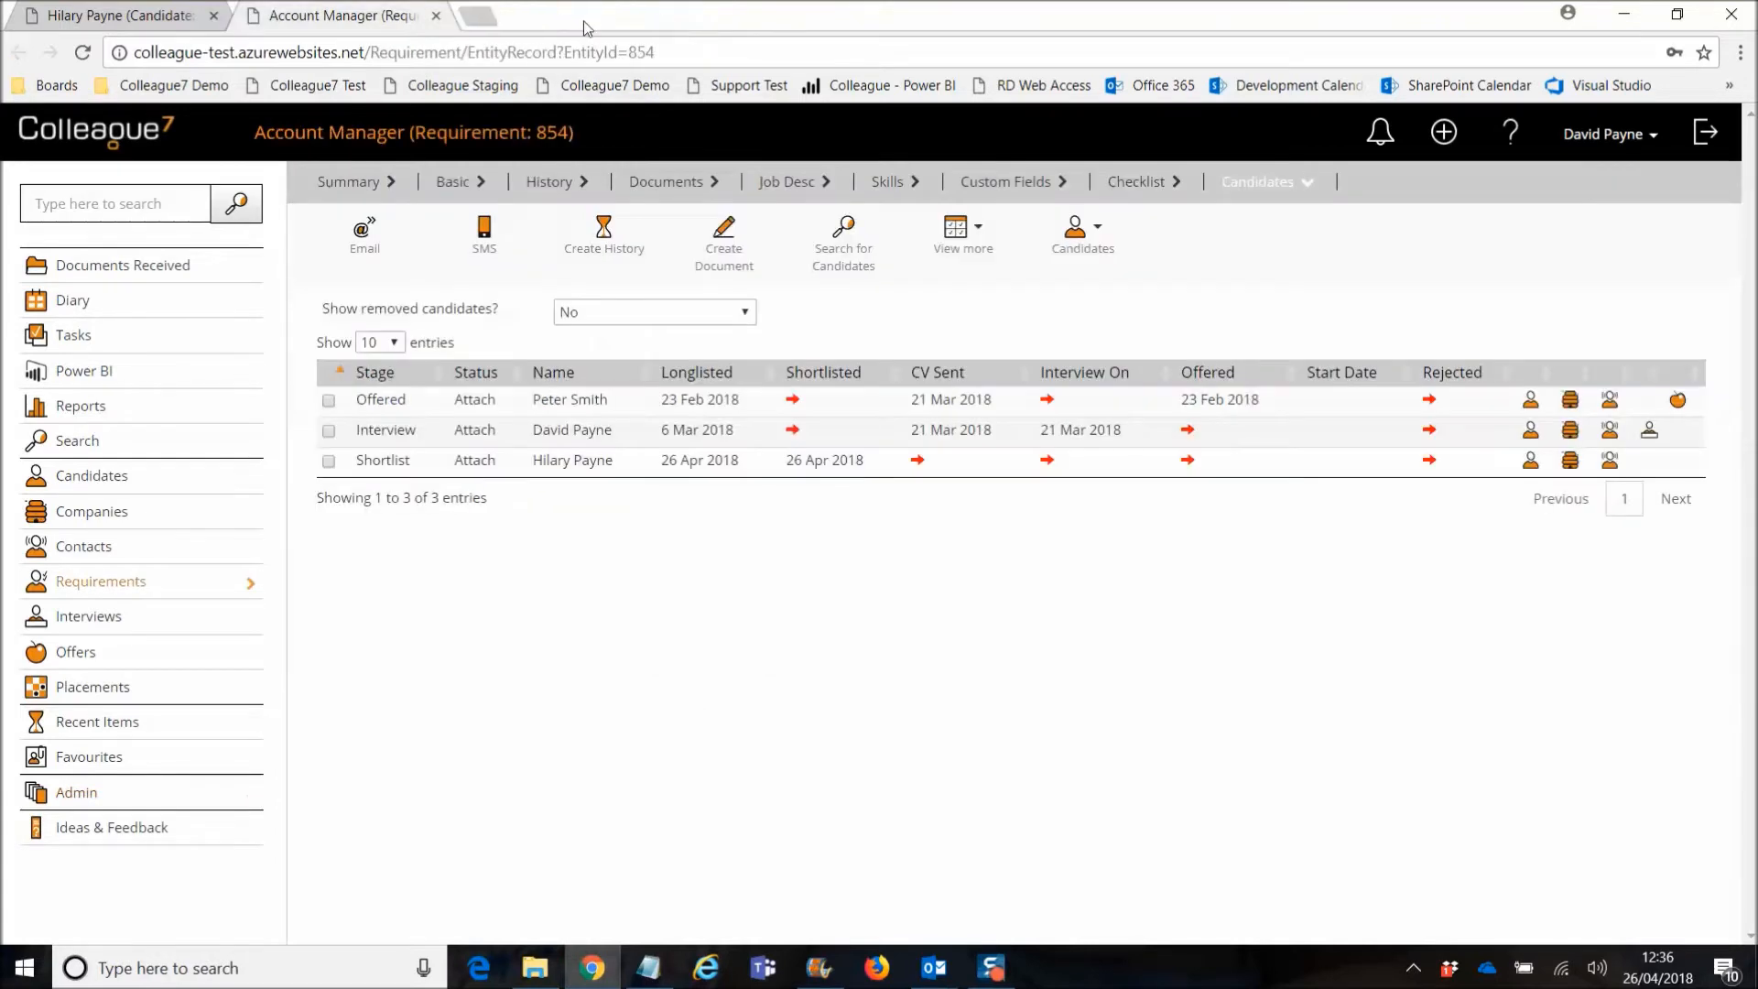
Open the GDPR consent details on the candidate's record and save them with consent given set to No.
{"action": "left_click", "coordinate": [123, 18]}
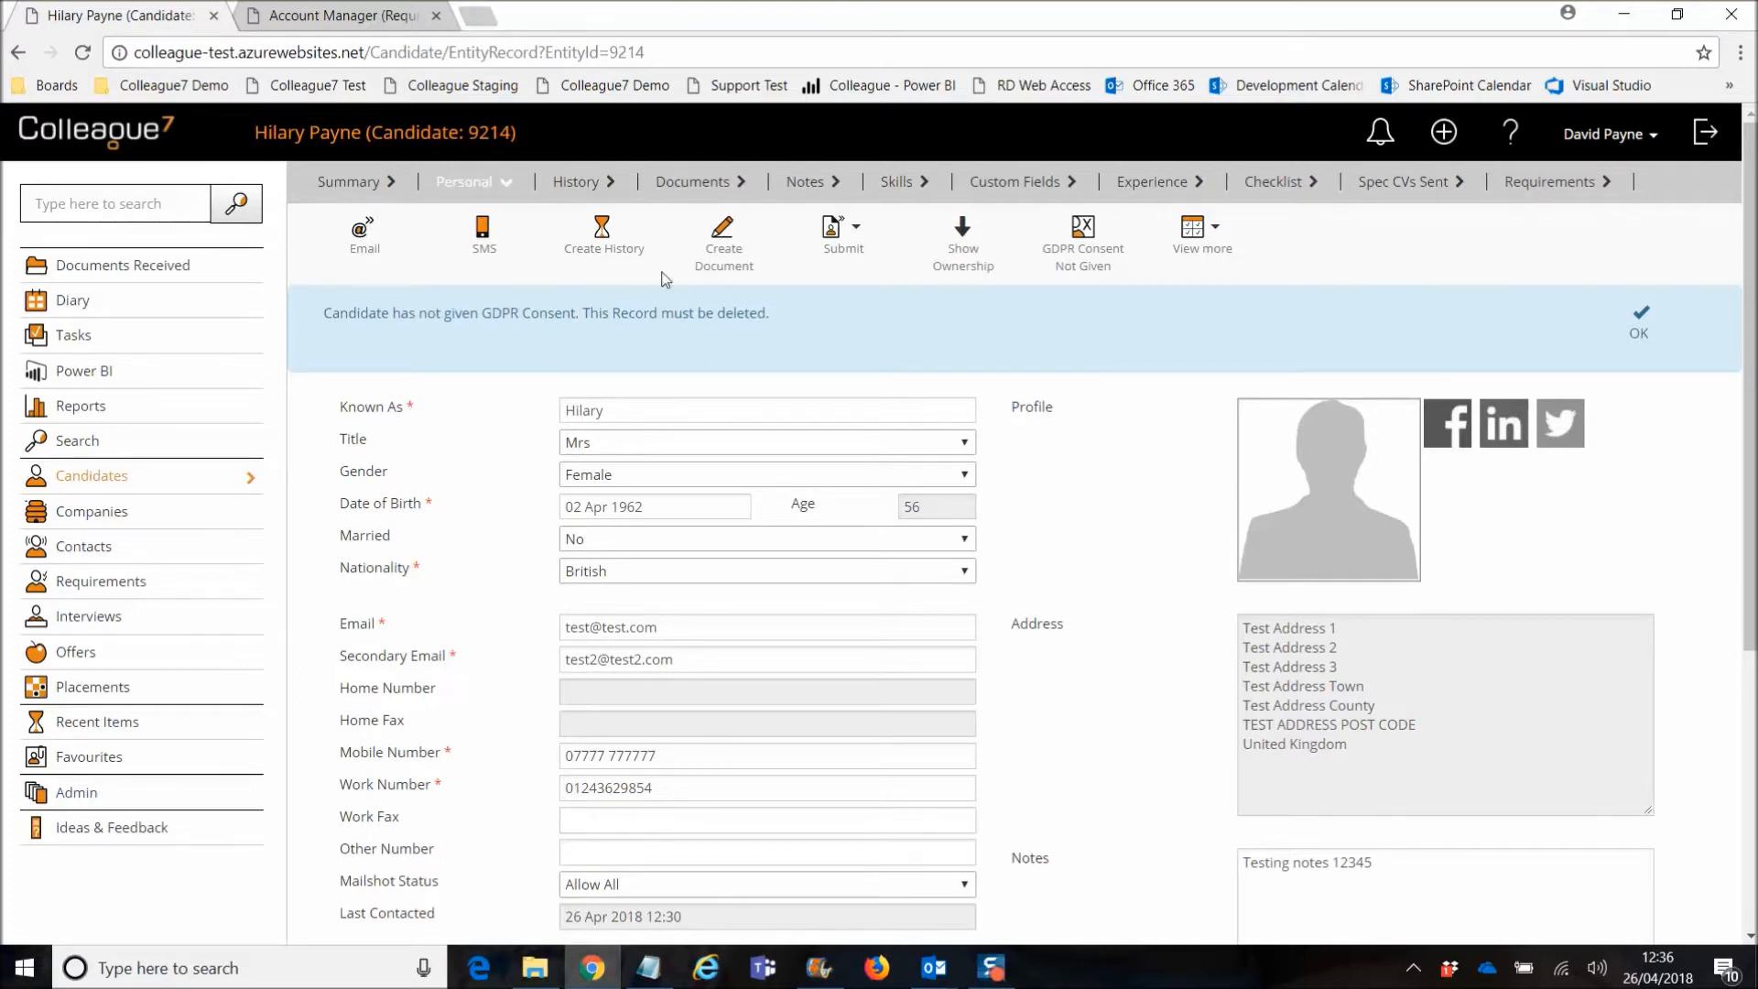
{"action": "left_click", "coordinate": [1067, 266]}
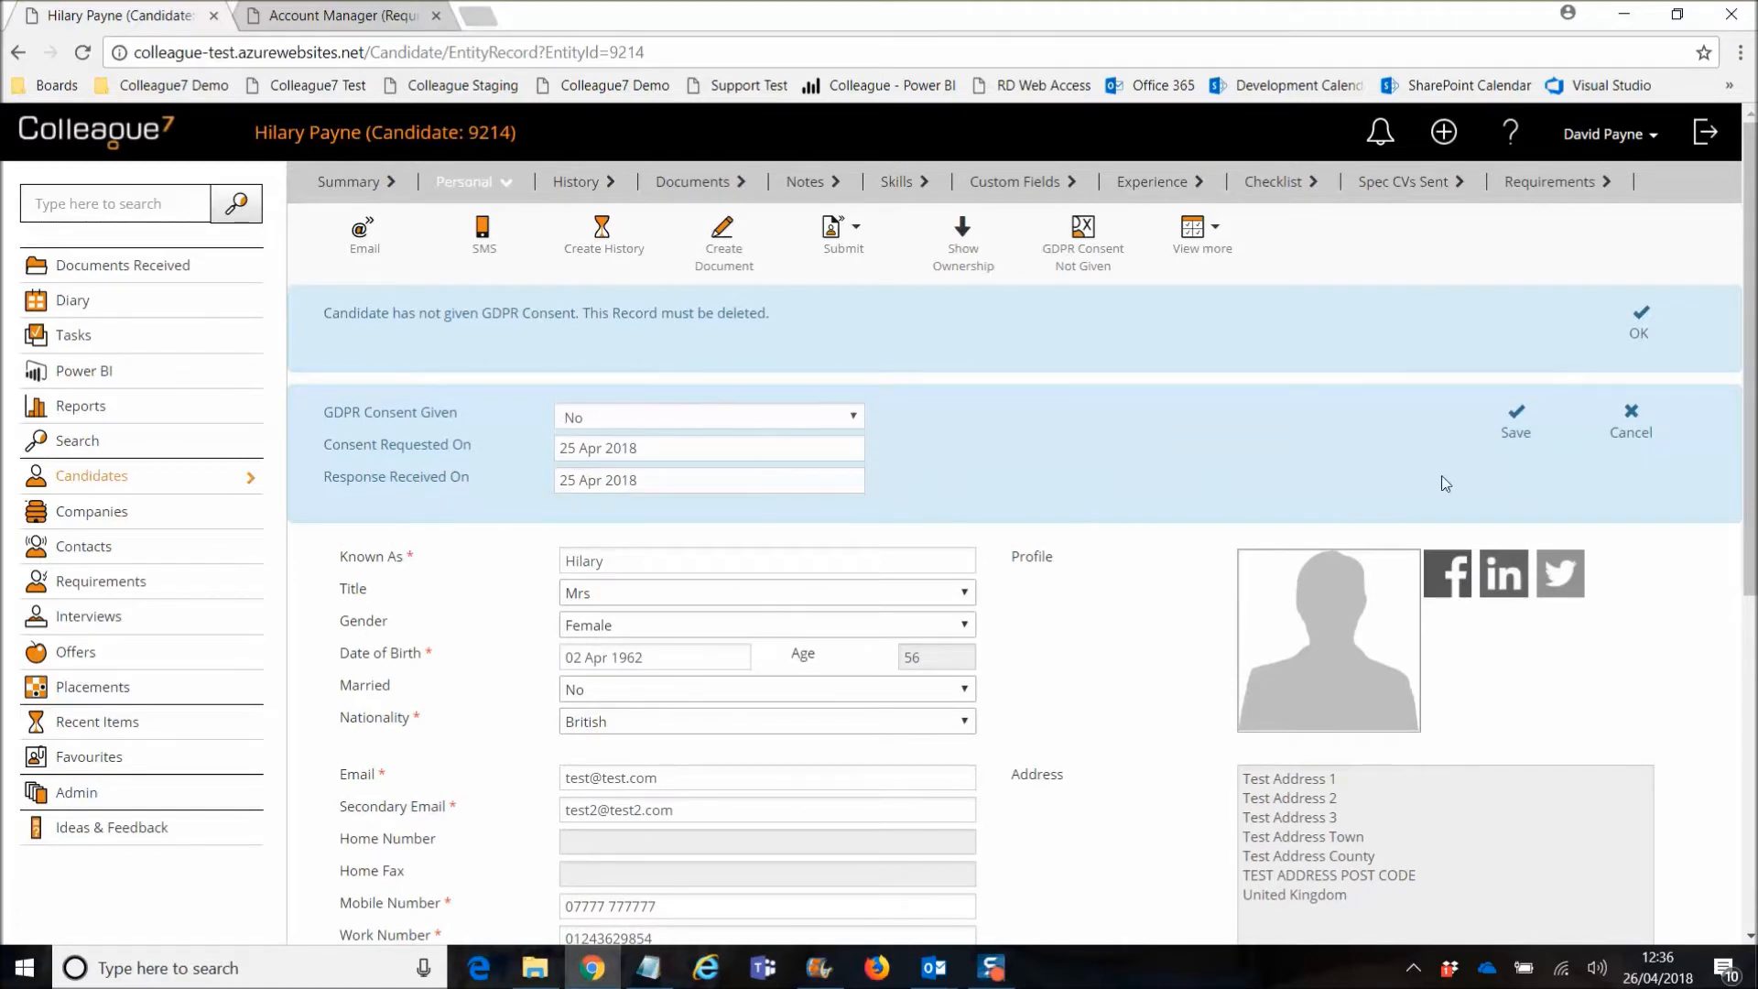
{"action": "left_click", "coordinate": [1516, 428]}
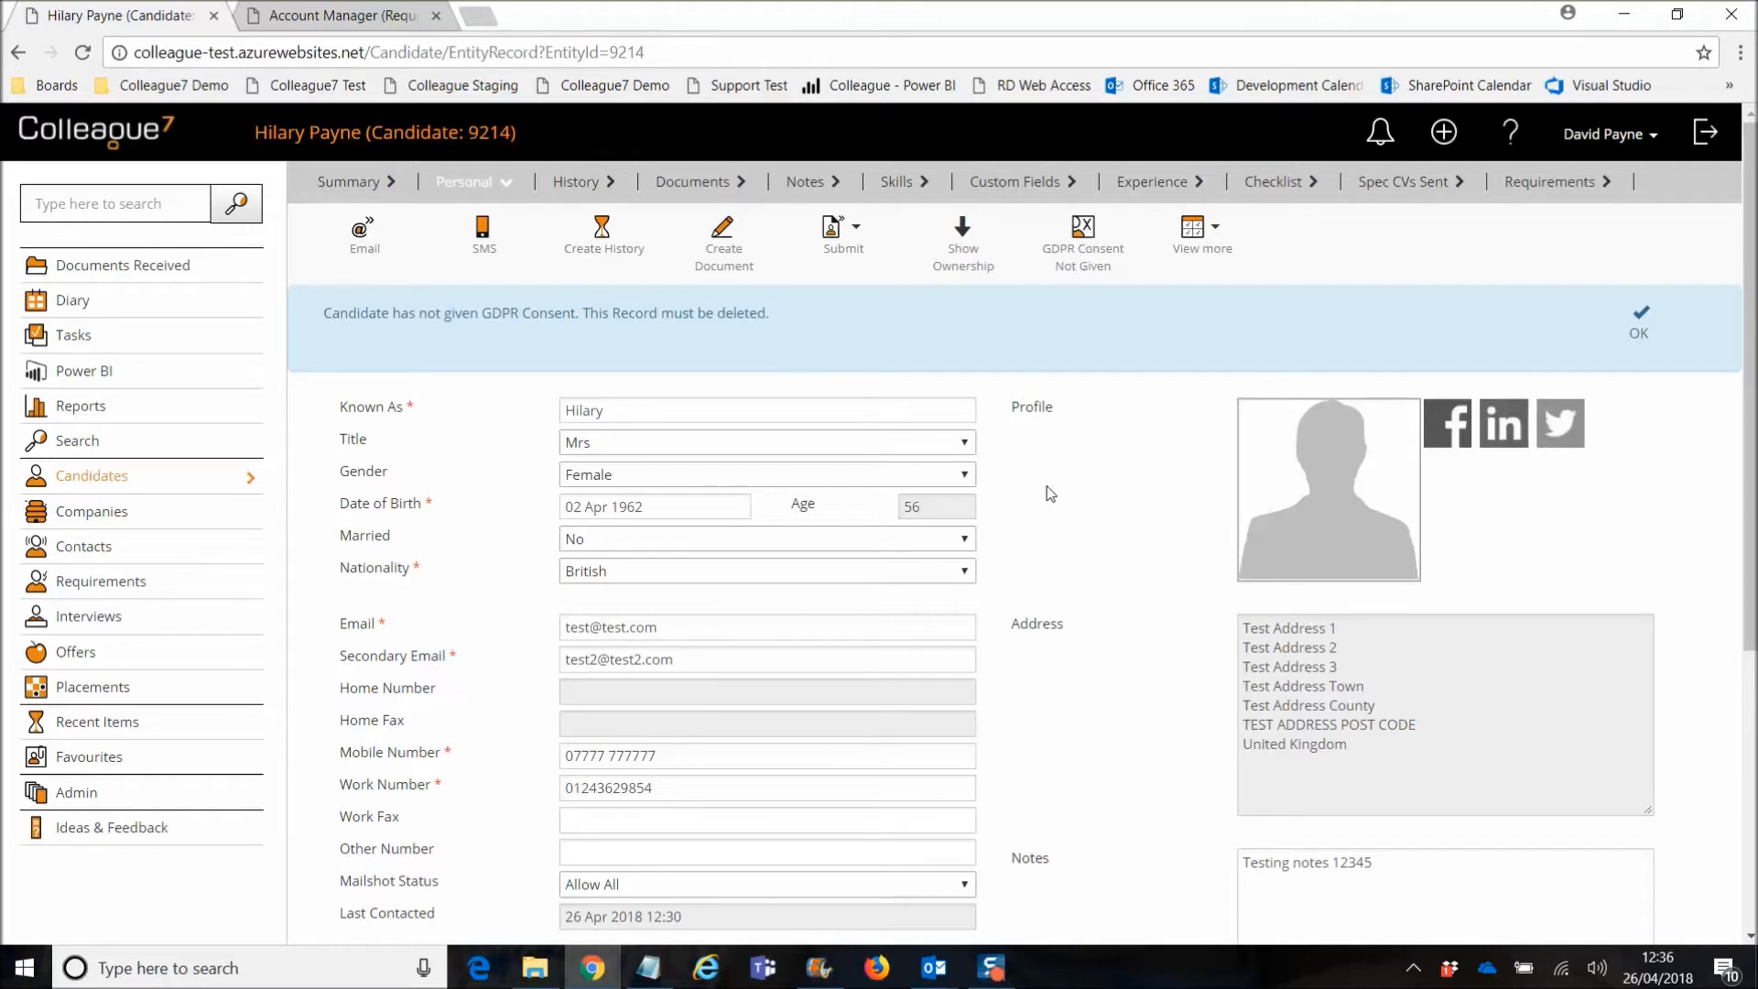
Look through the candidate's history, documents, notes, skills and custom fields.
{"action": "left_click", "coordinate": [567, 184]}
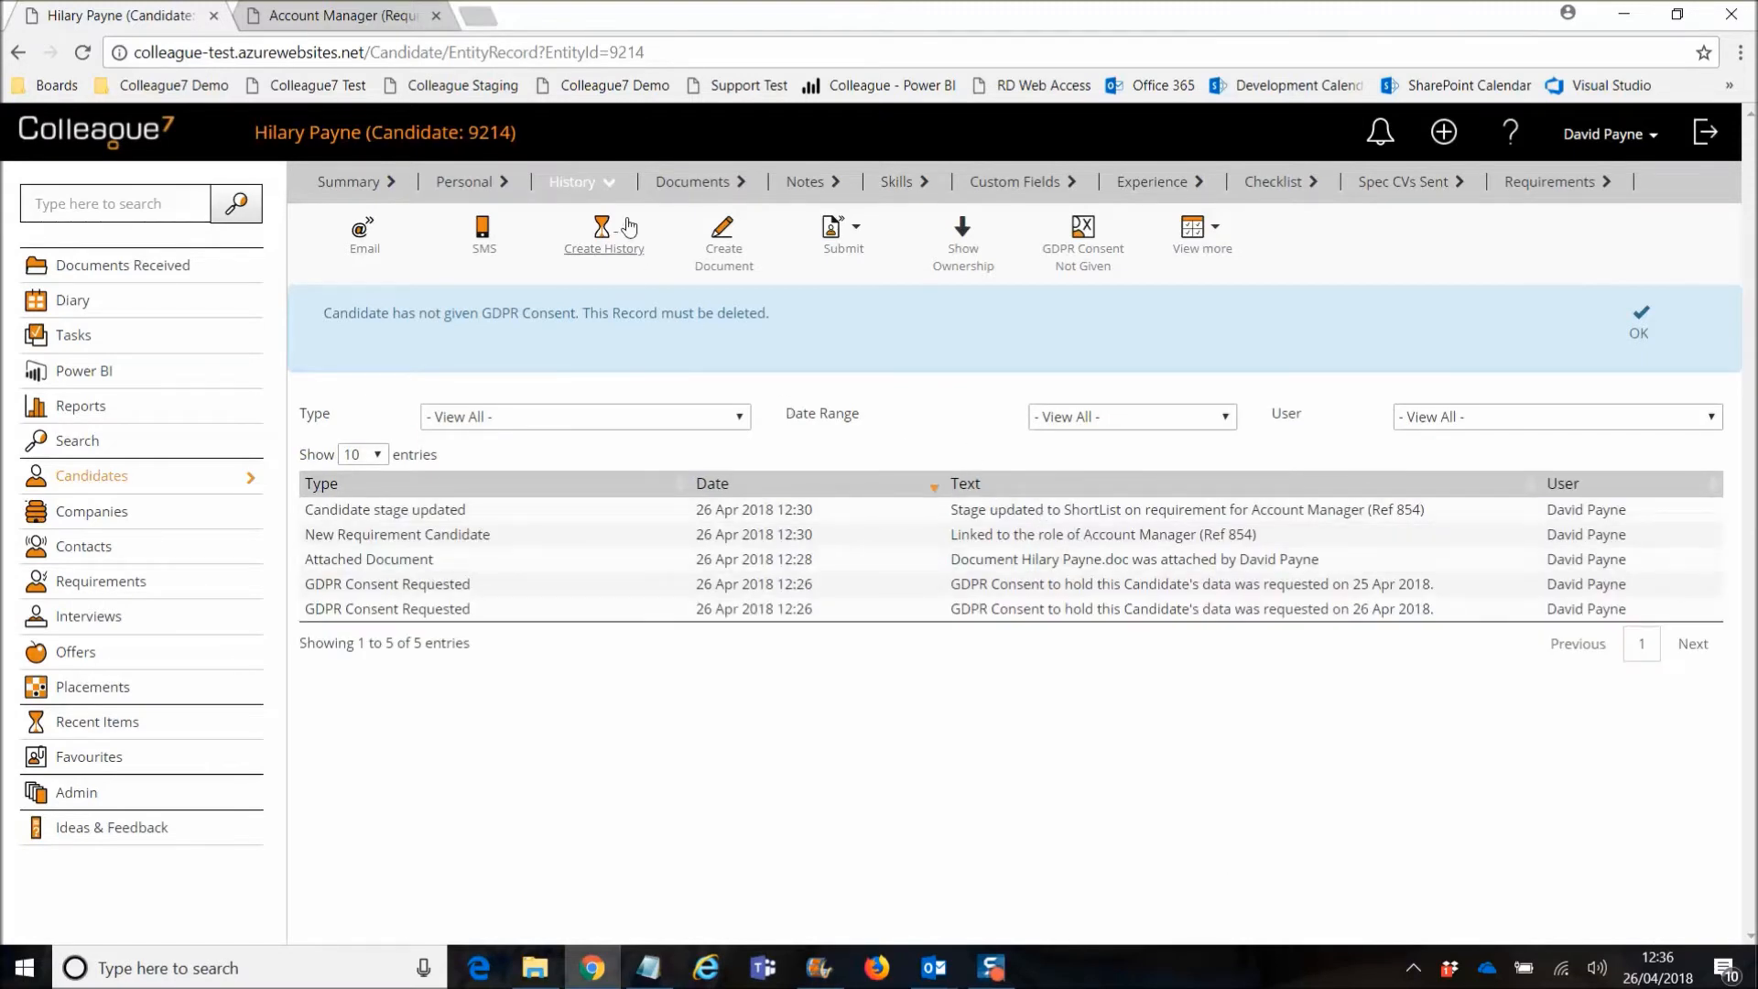
{"action": "left_click", "coordinate": [669, 190]}
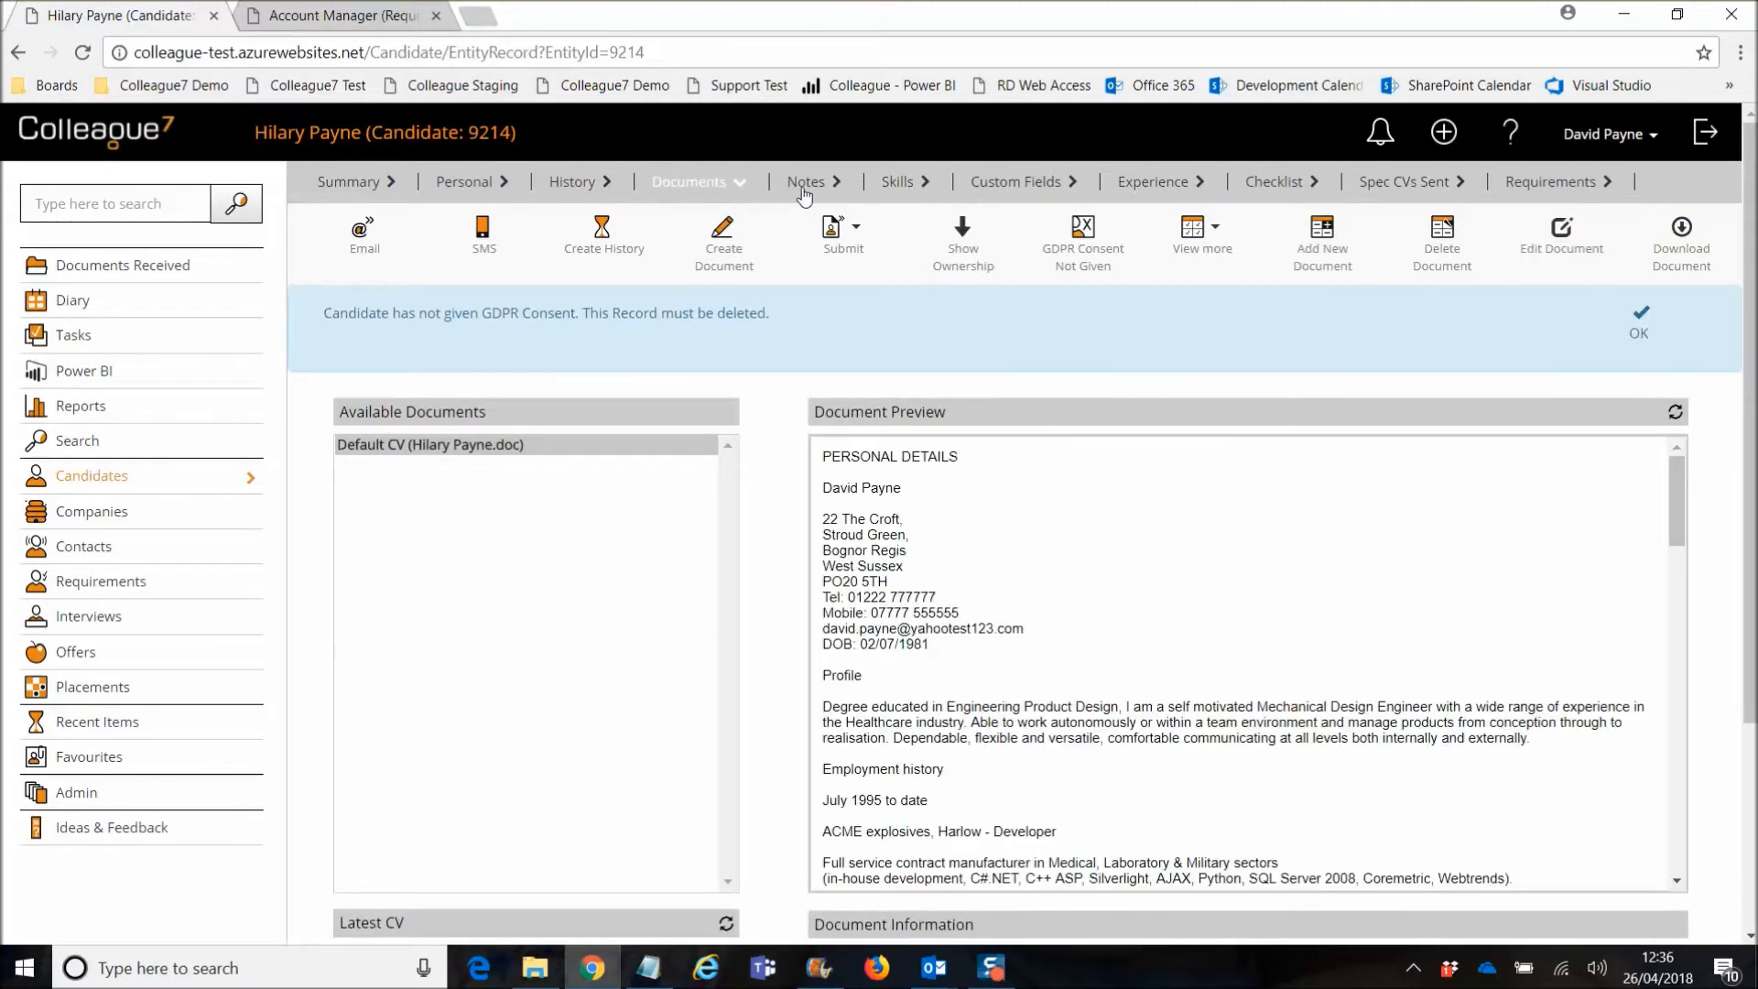
{"action": "left_click", "coordinate": [821, 193]}
{"action": "left_click", "coordinate": [895, 188]}
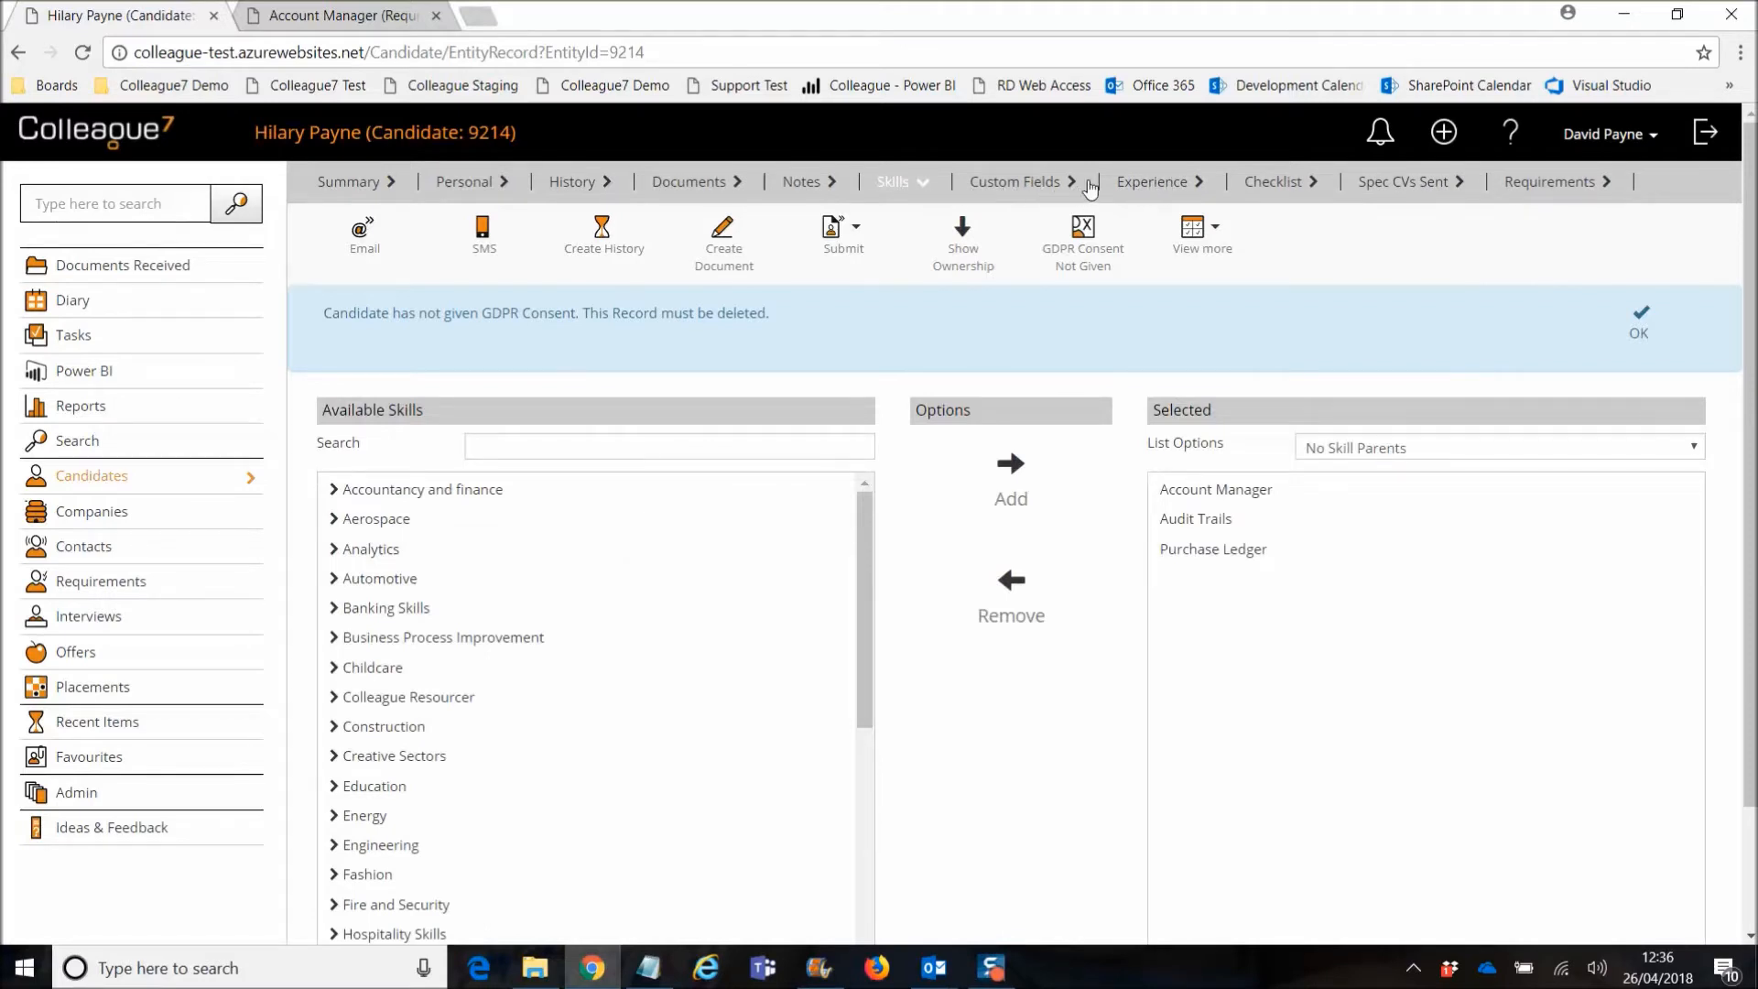
{"action": "left_click", "coordinate": [1044, 187]}
Show all types of experience entries on the candidate's record.
{"action": "left_click", "coordinate": [1157, 183]}
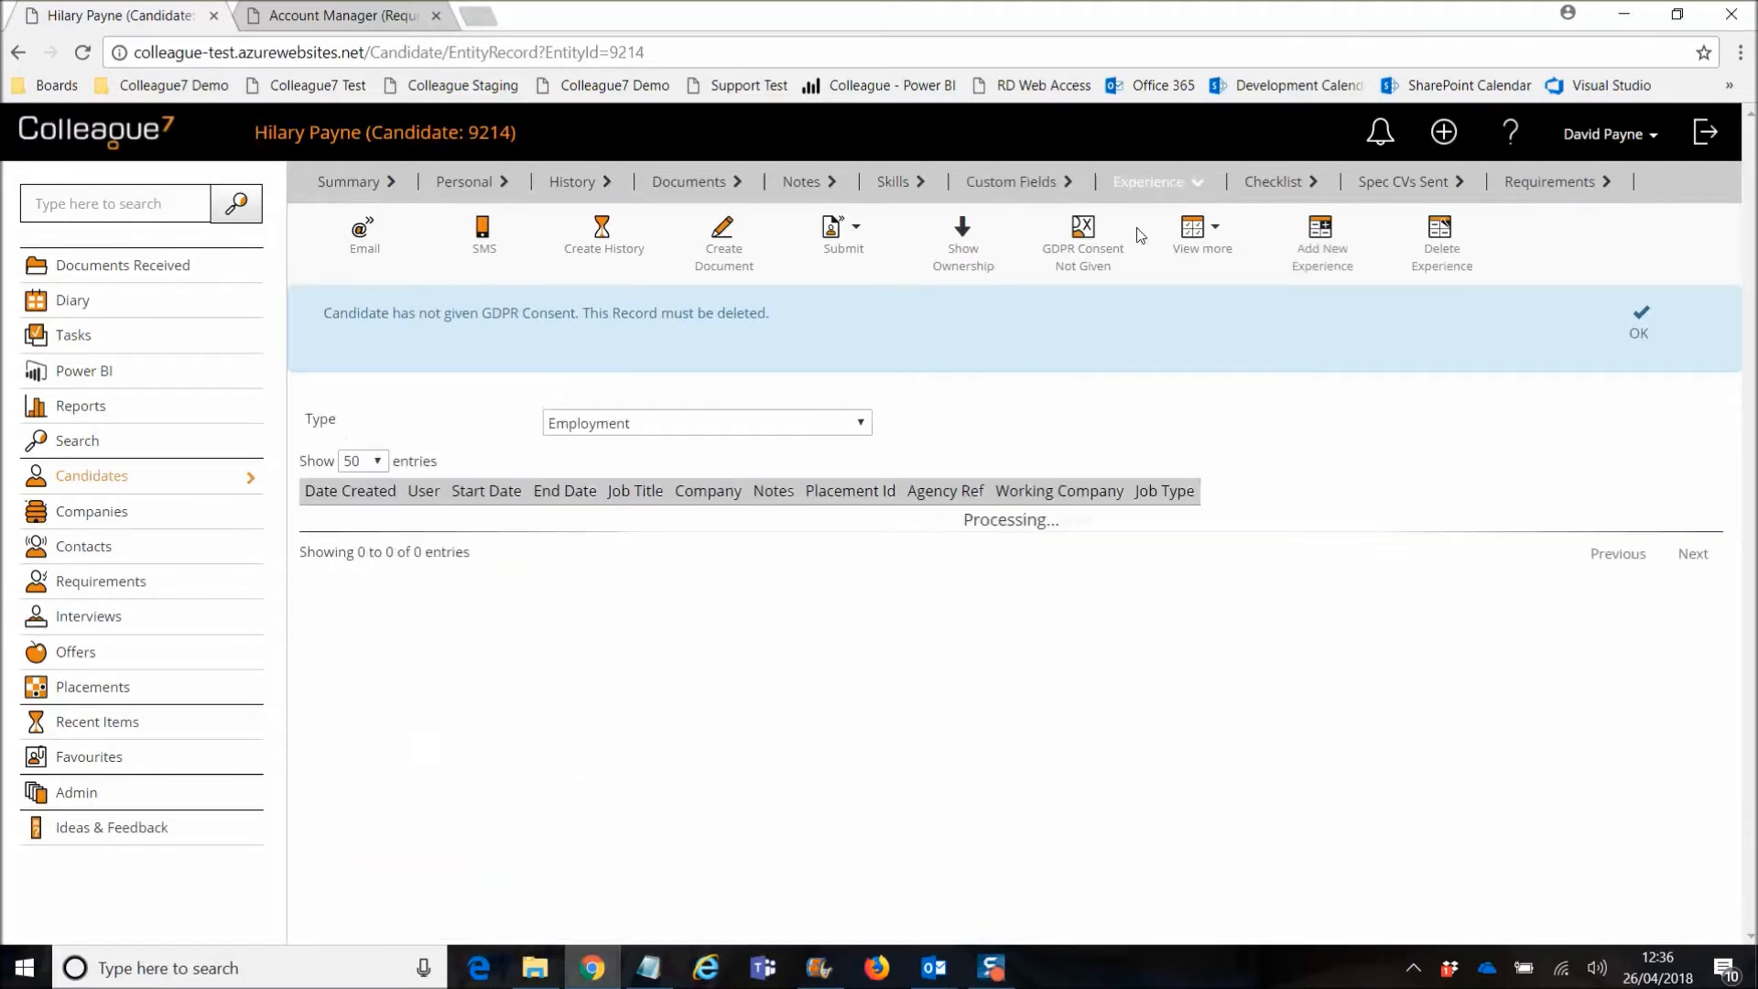
{"action": "left_click", "coordinate": [733, 426]}
{"action": "left_click", "coordinate": [701, 458]}
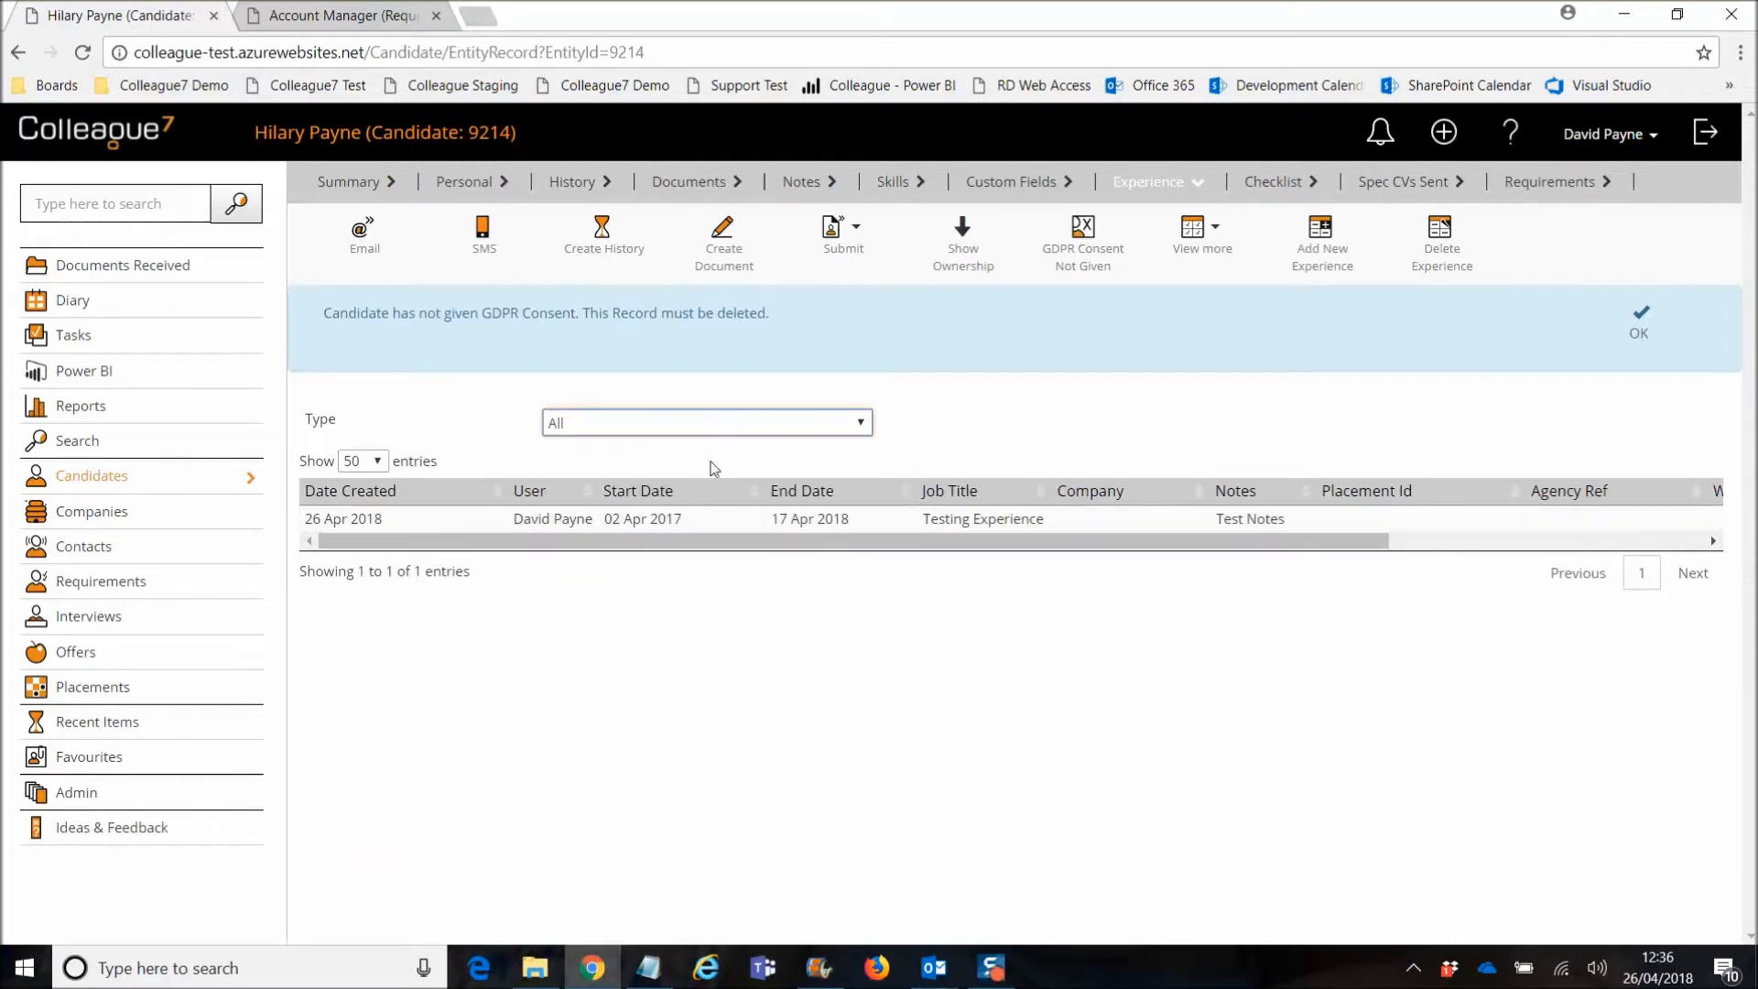
{"action": "left_click", "coordinate": [733, 432]}
{"action": "left_click", "coordinate": [919, 635]}
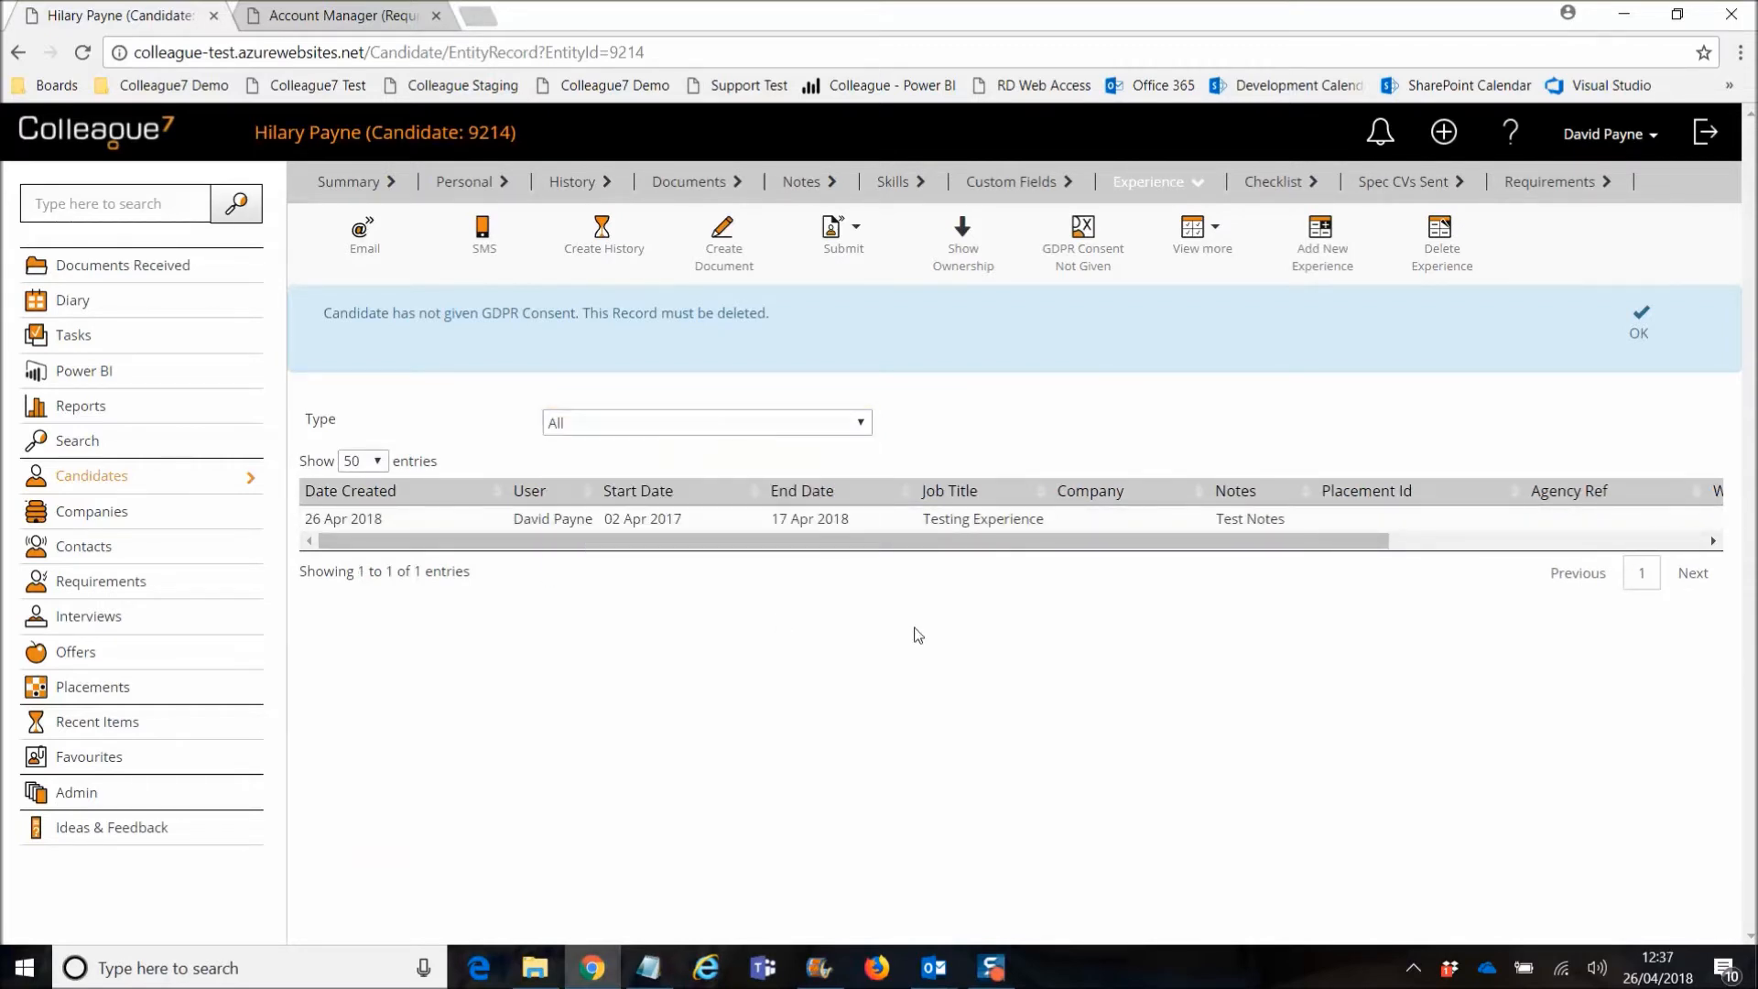
Review the candidate's checklist, spec CVs sent and linked requirements, including the Account Manager requirement's candidate list.
{"action": "left_click", "coordinate": [1276, 183]}
{"action": "left_click", "coordinate": [1399, 188]}
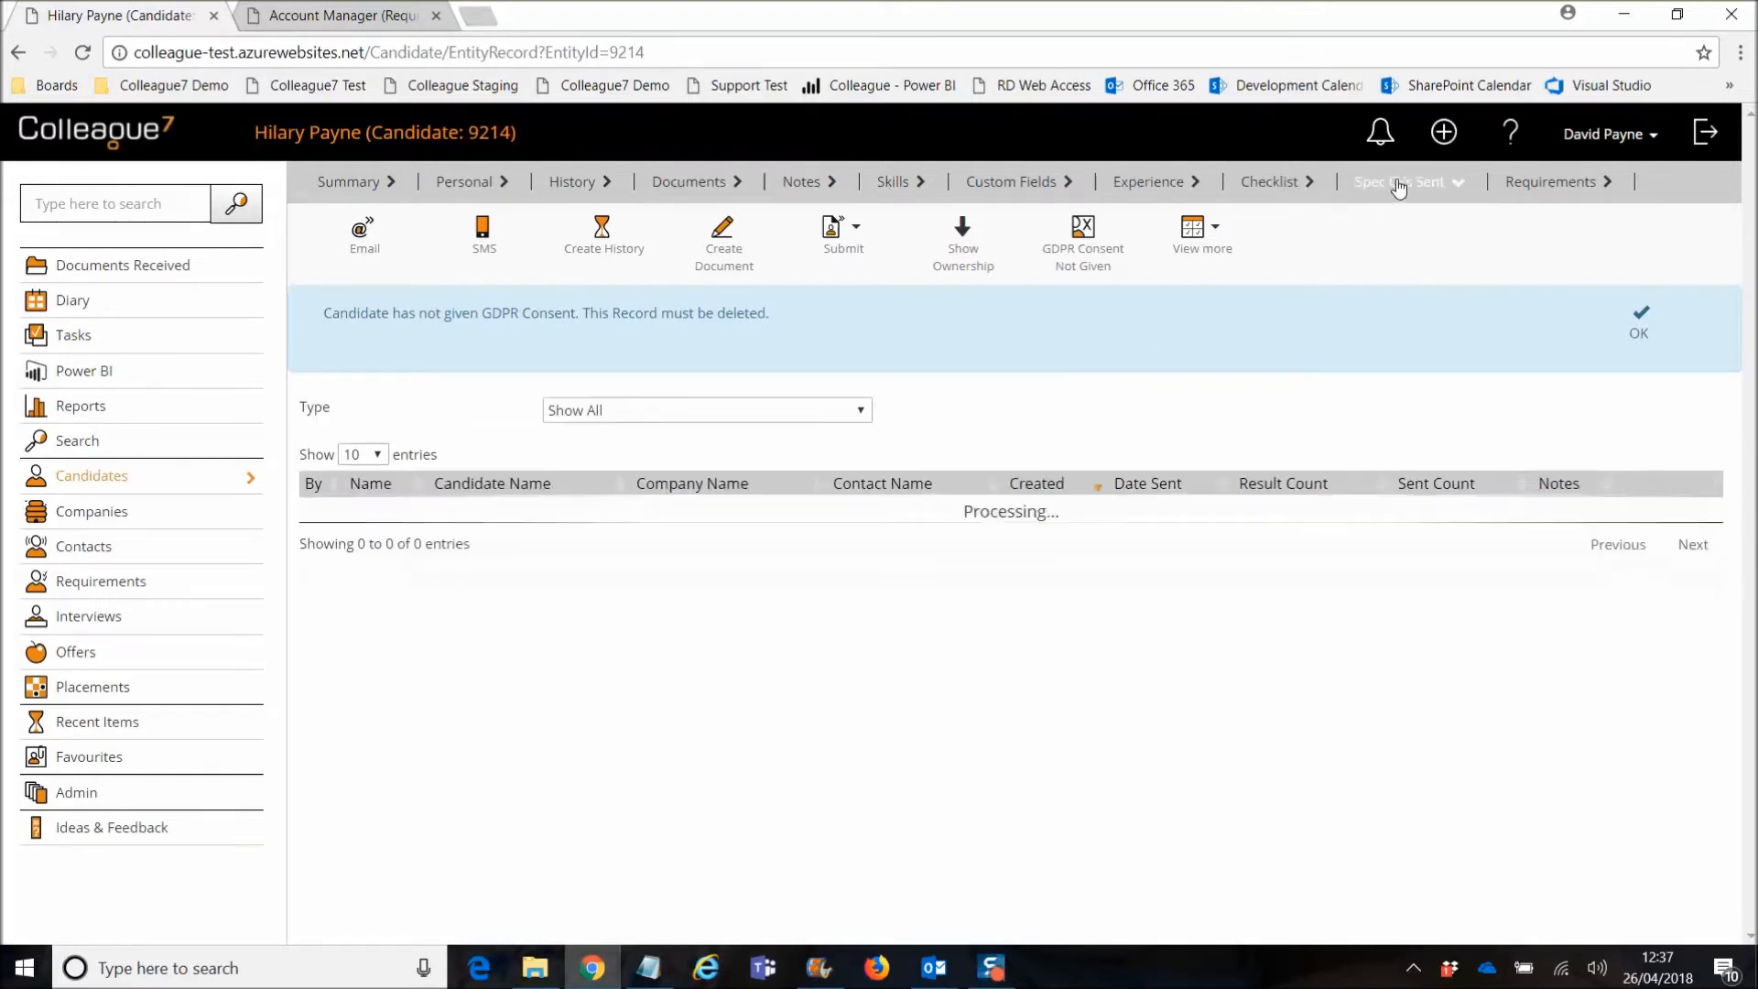
{"action": "left_click", "coordinate": [1522, 188]}
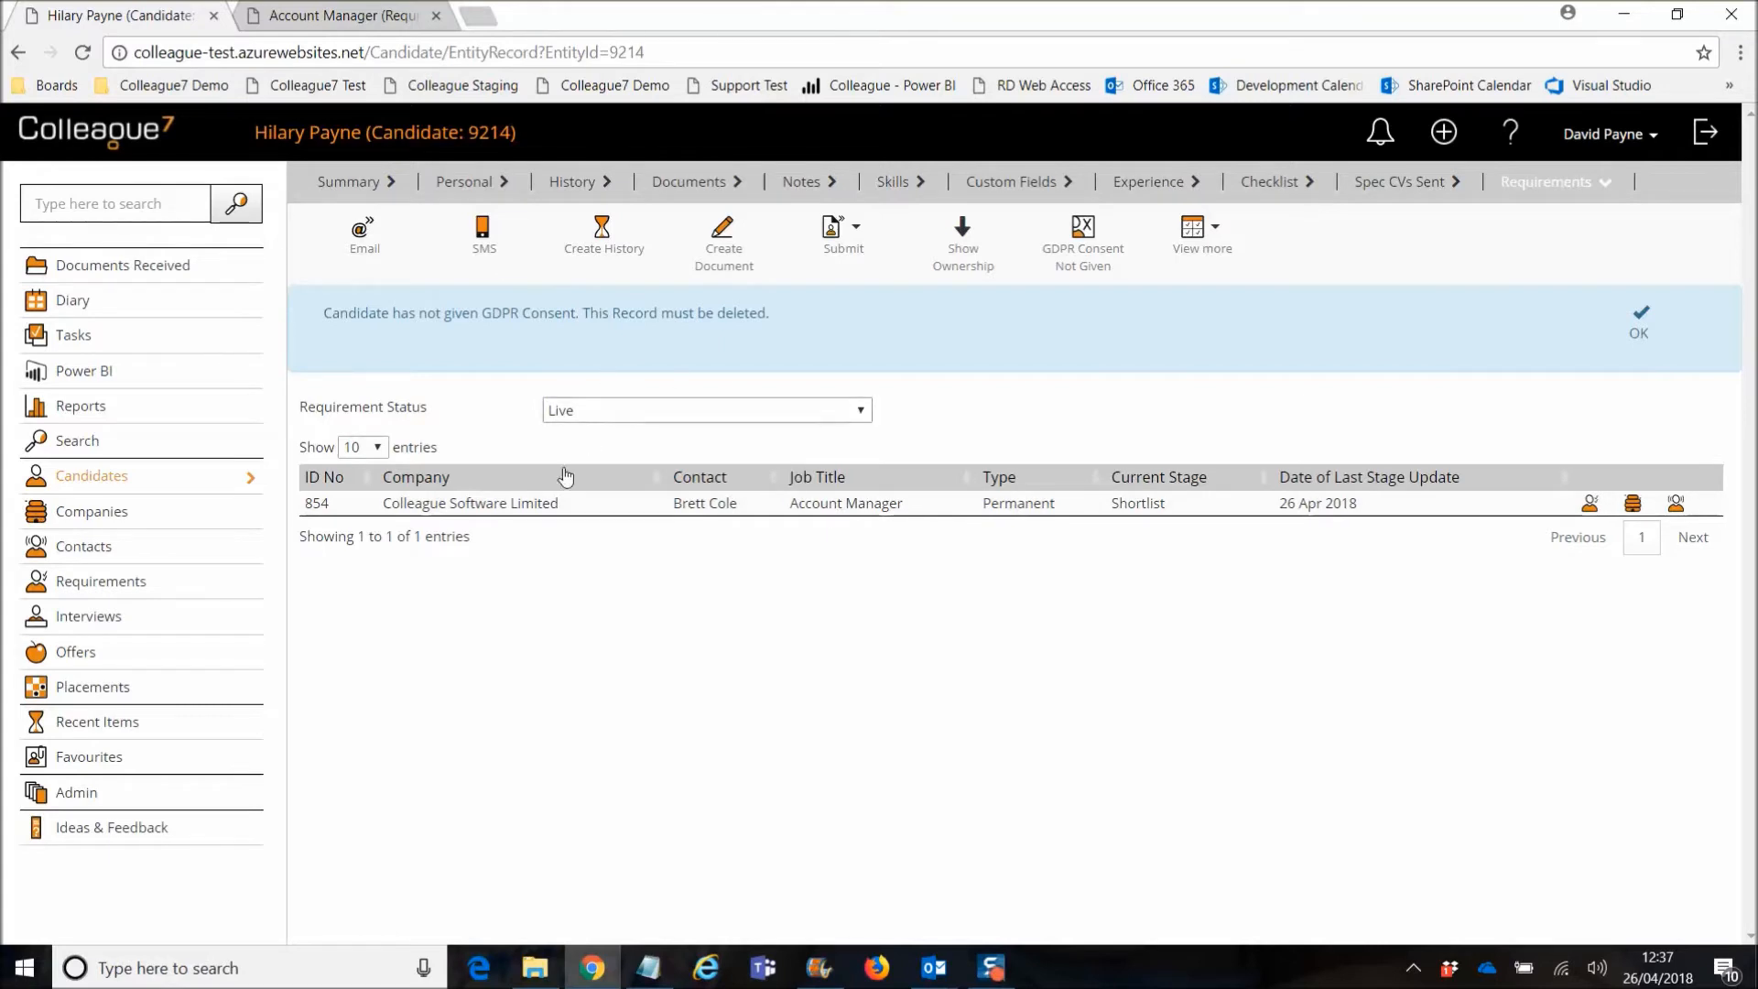
{"action": "left_click", "coordinate": [349, 23]}
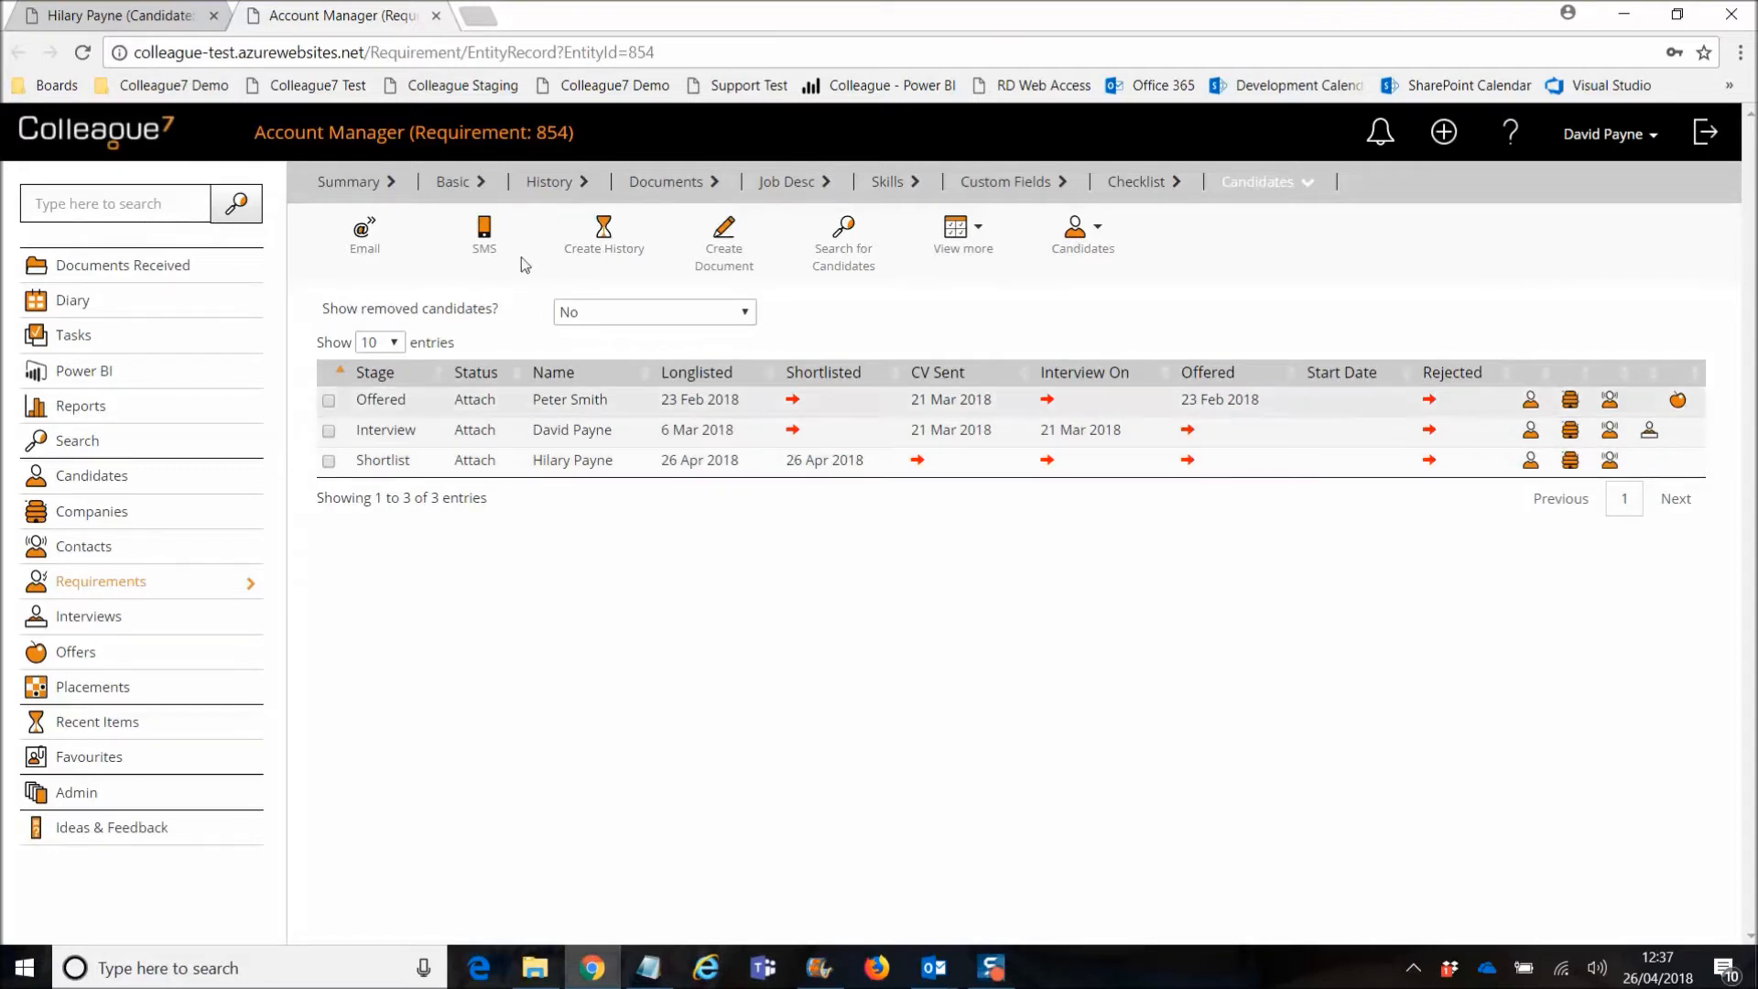
Return to the candidate's personal details and dismiss the missing GDPR consent notice.
{"action": "left_click", "coordinate": [119, 15]}
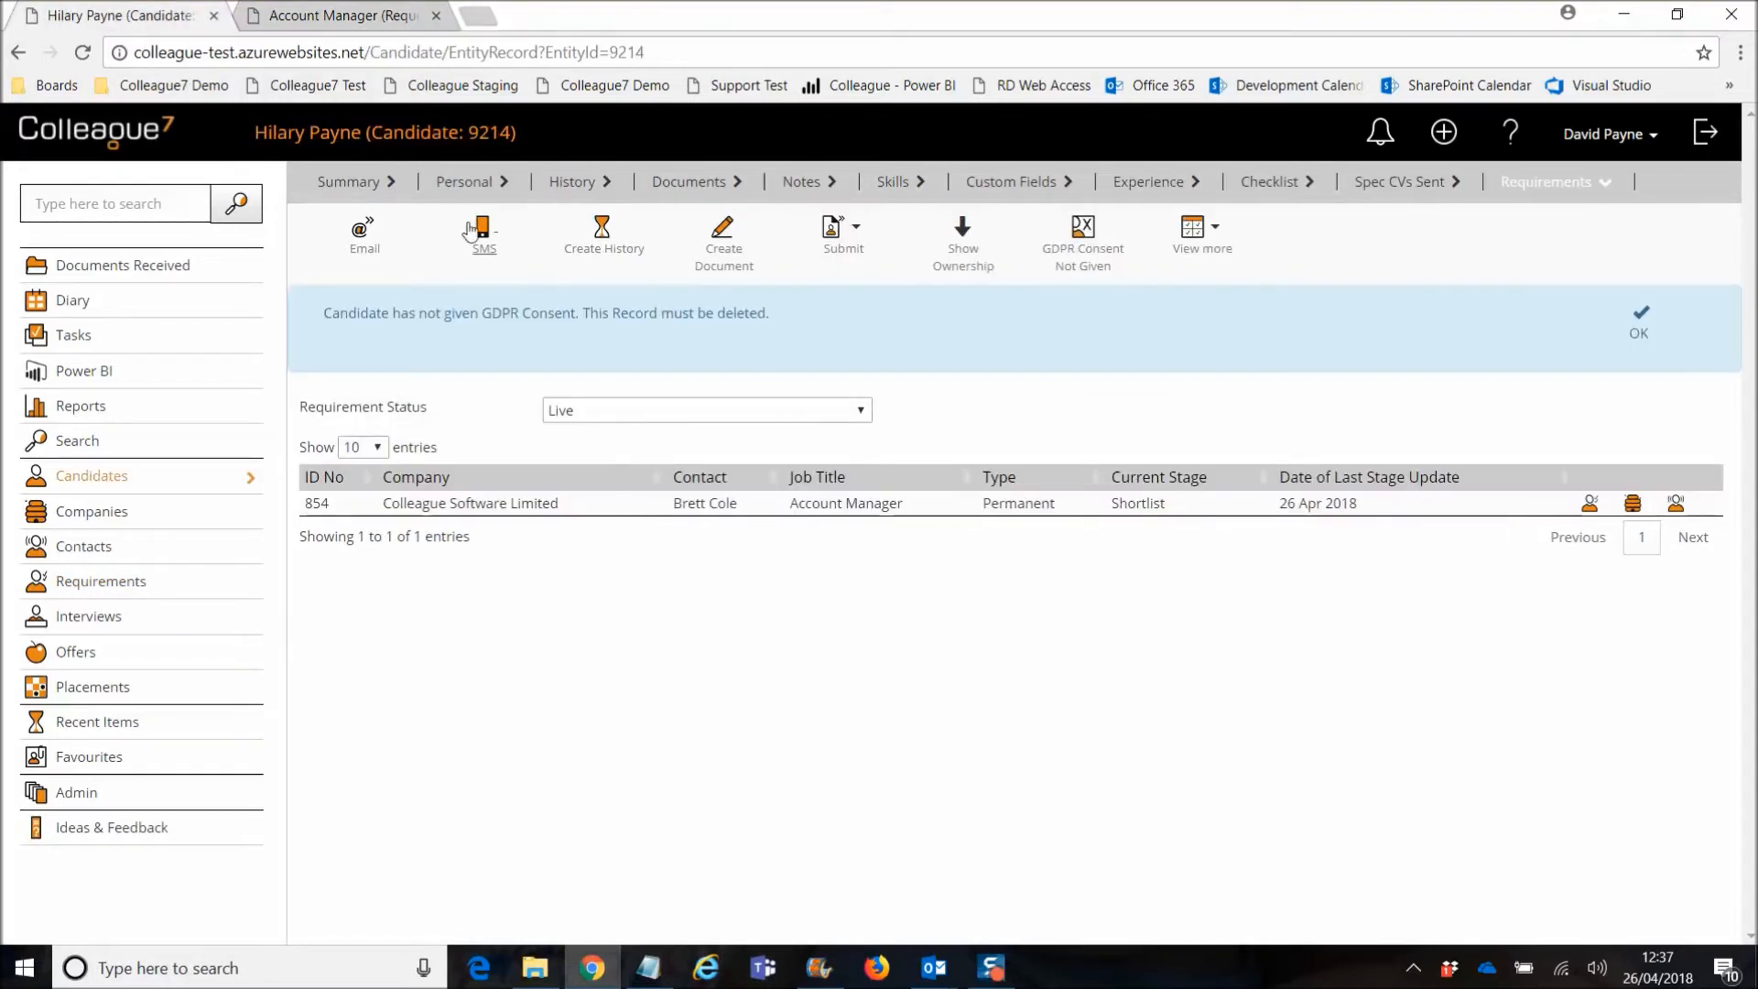
{"action": "left_click", "coordinate": [453, 186]}
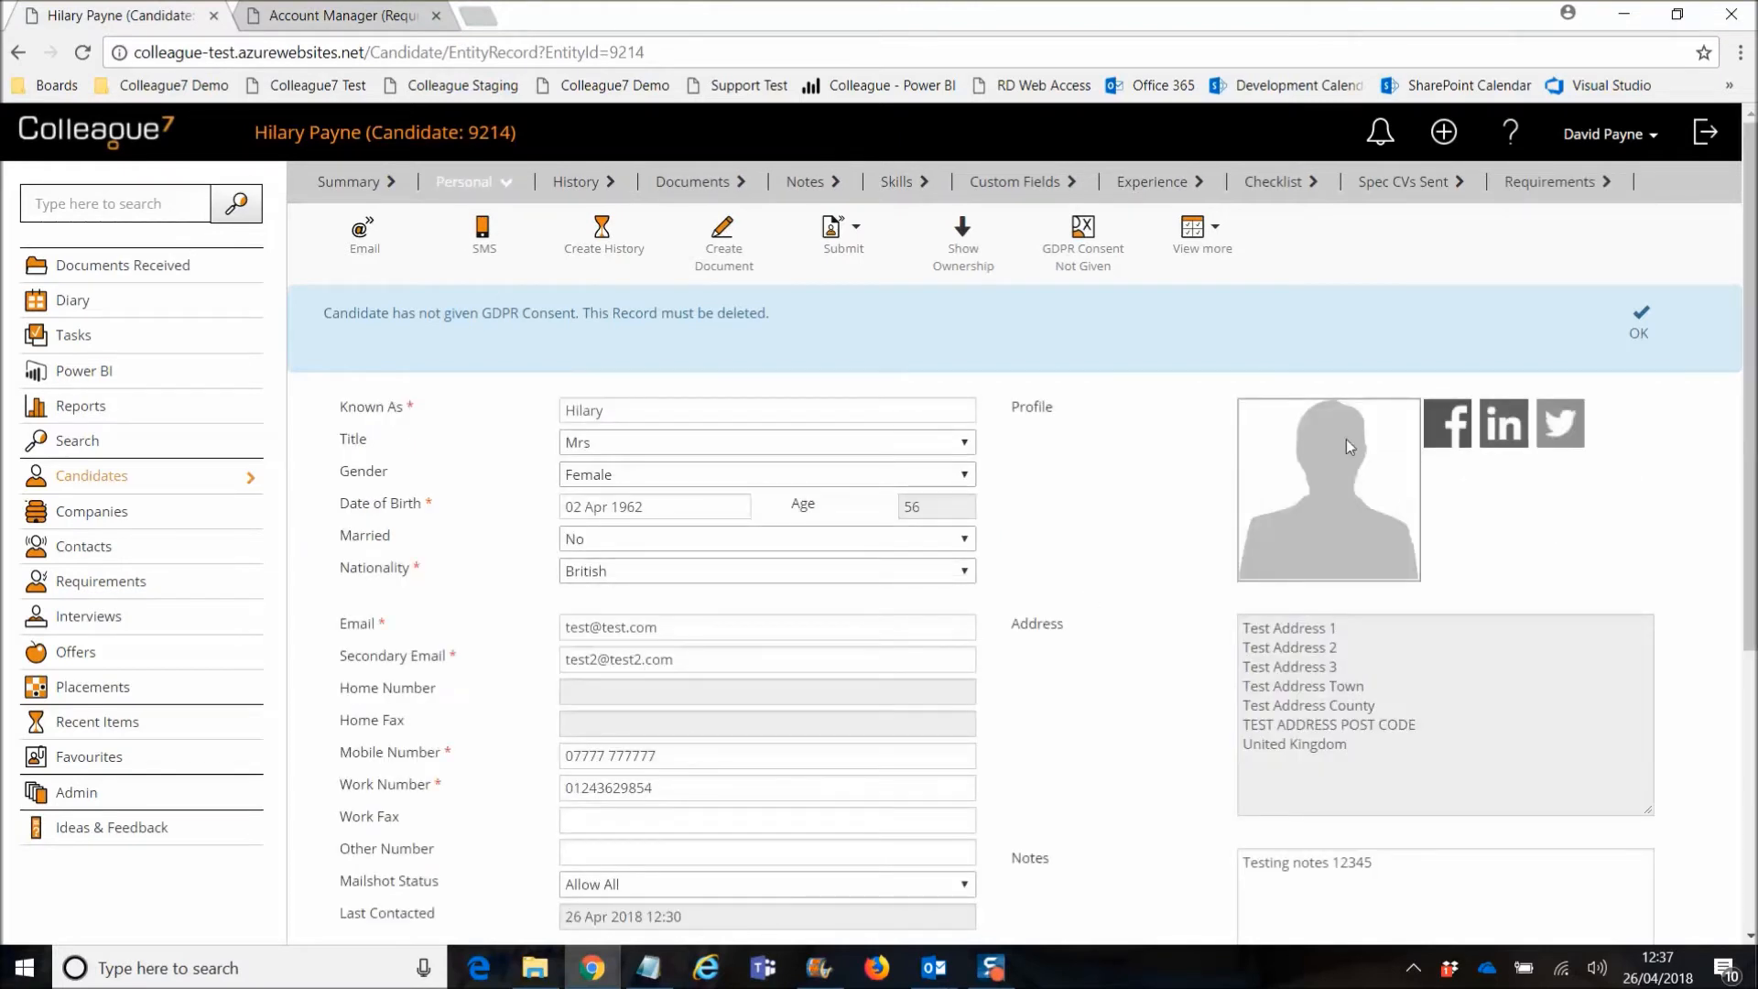
{"action": "left_click", "coordinate": [1621, 337]}
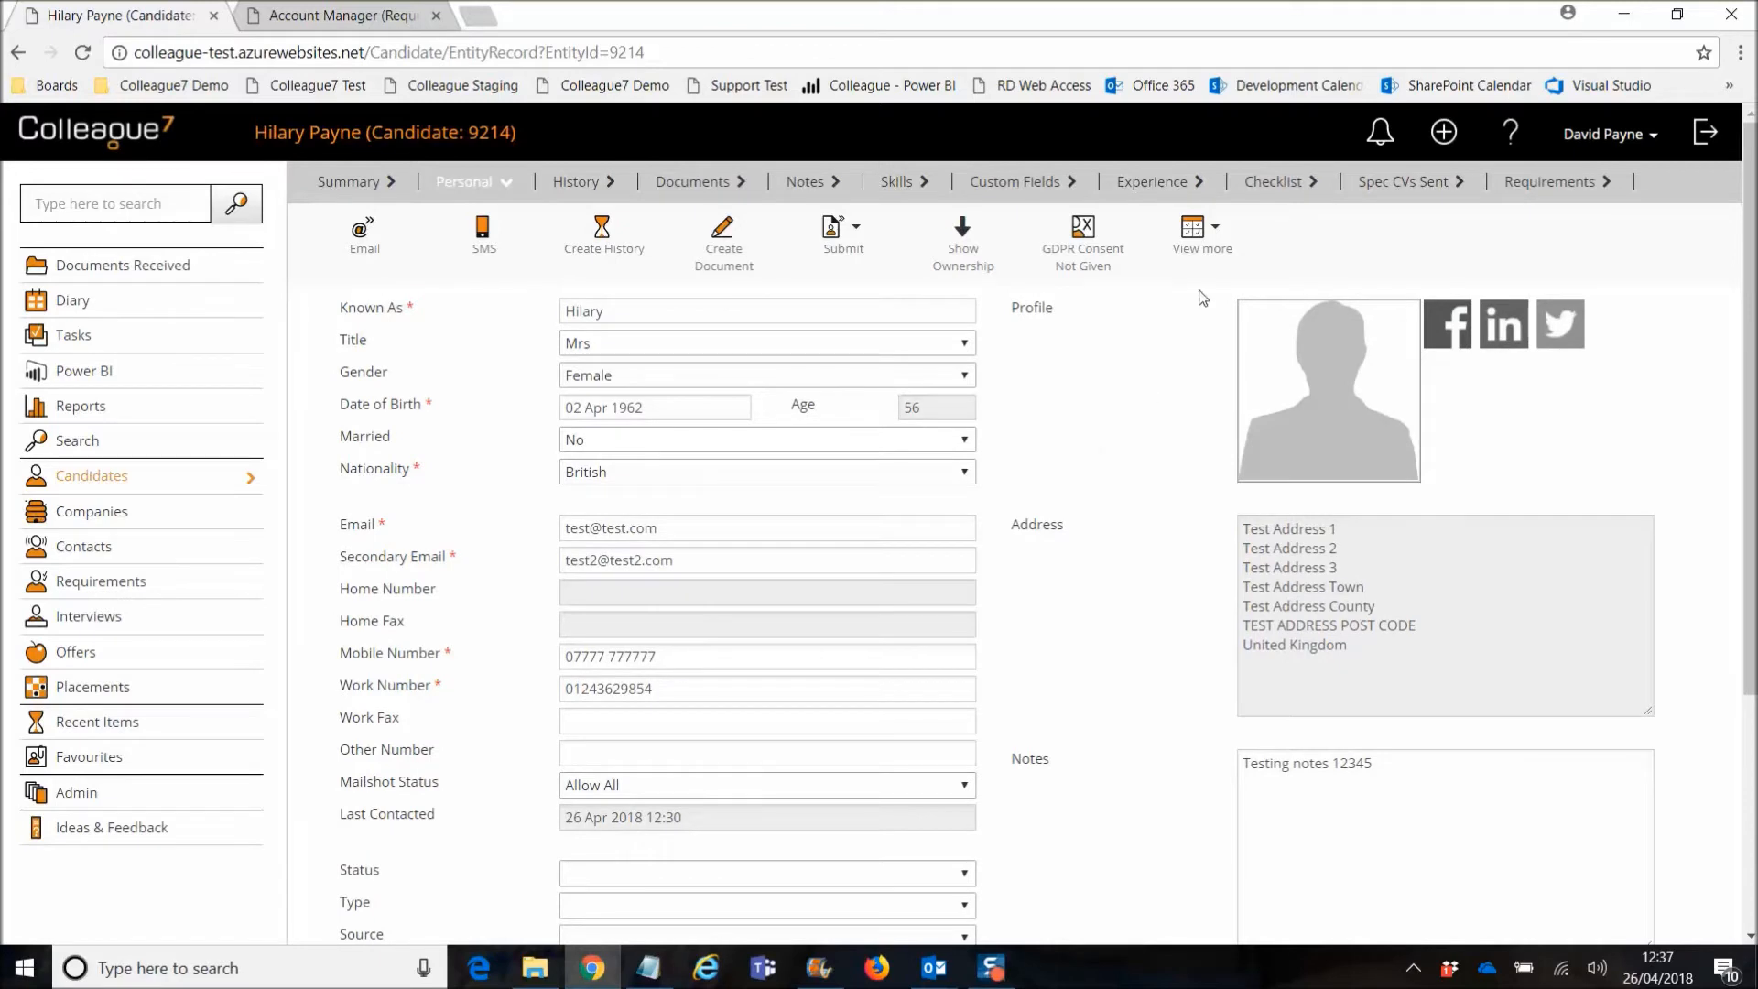
{"action": "left_click", "coordinate": [1200, 256]}
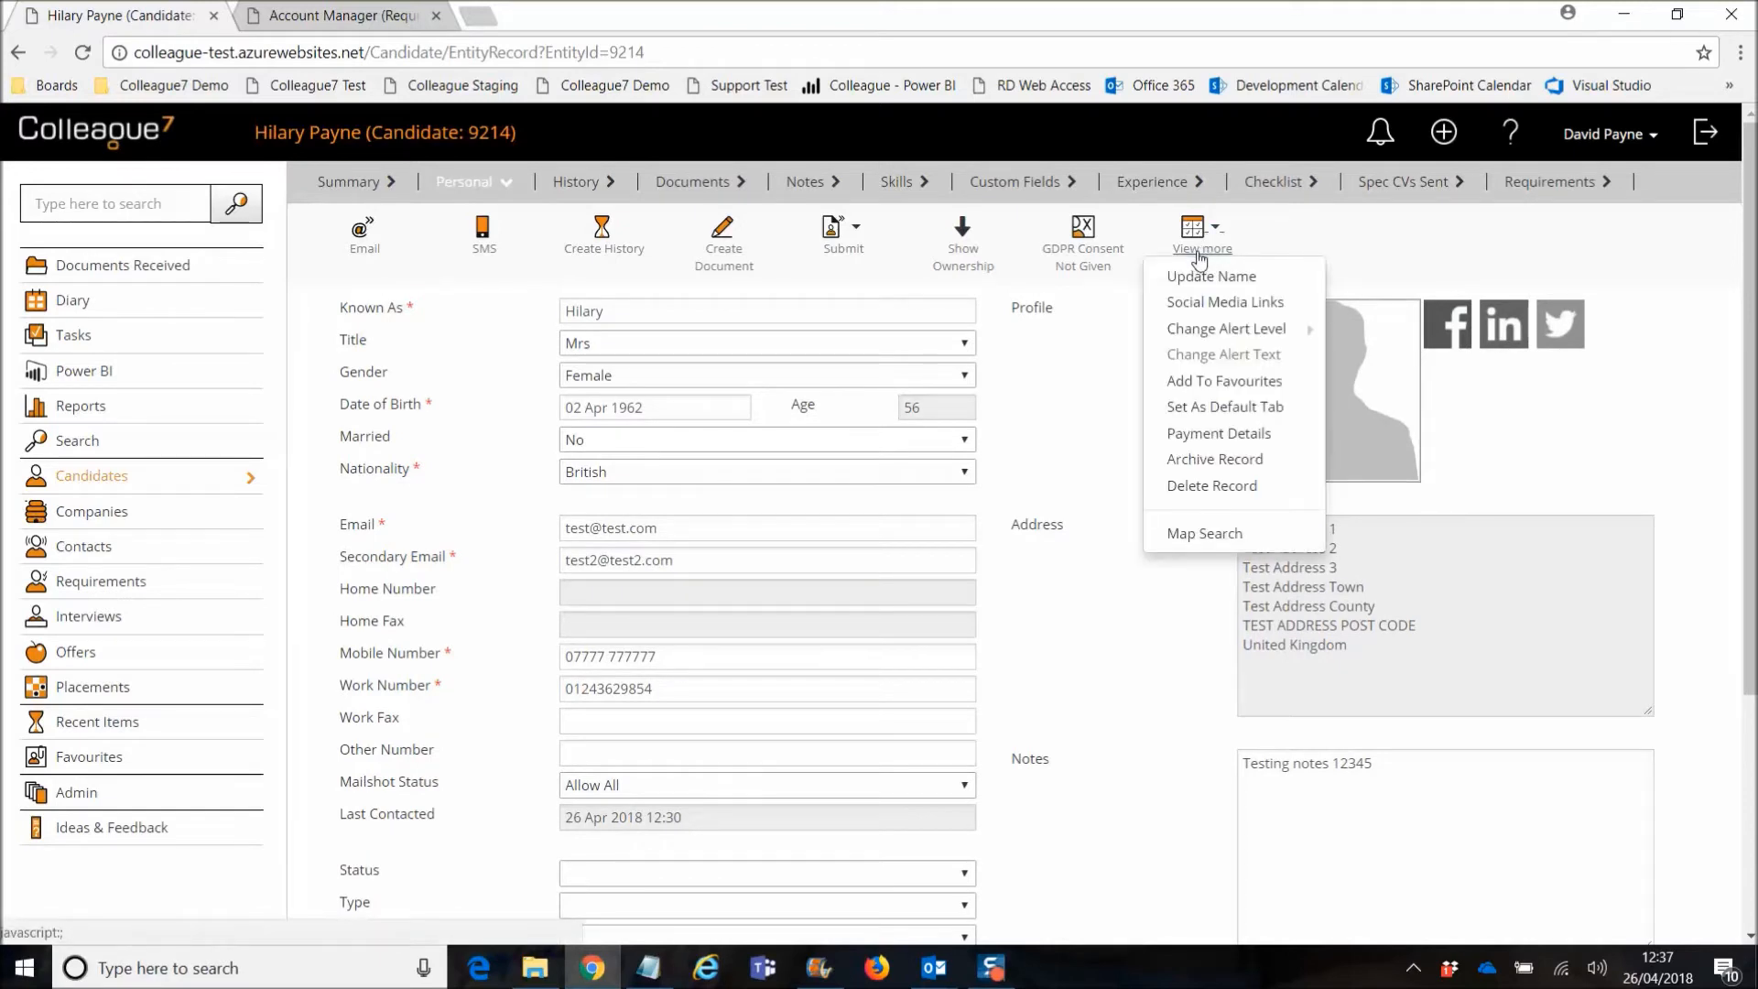
{"action": "left_click", "coordinate": [1217, 491]}
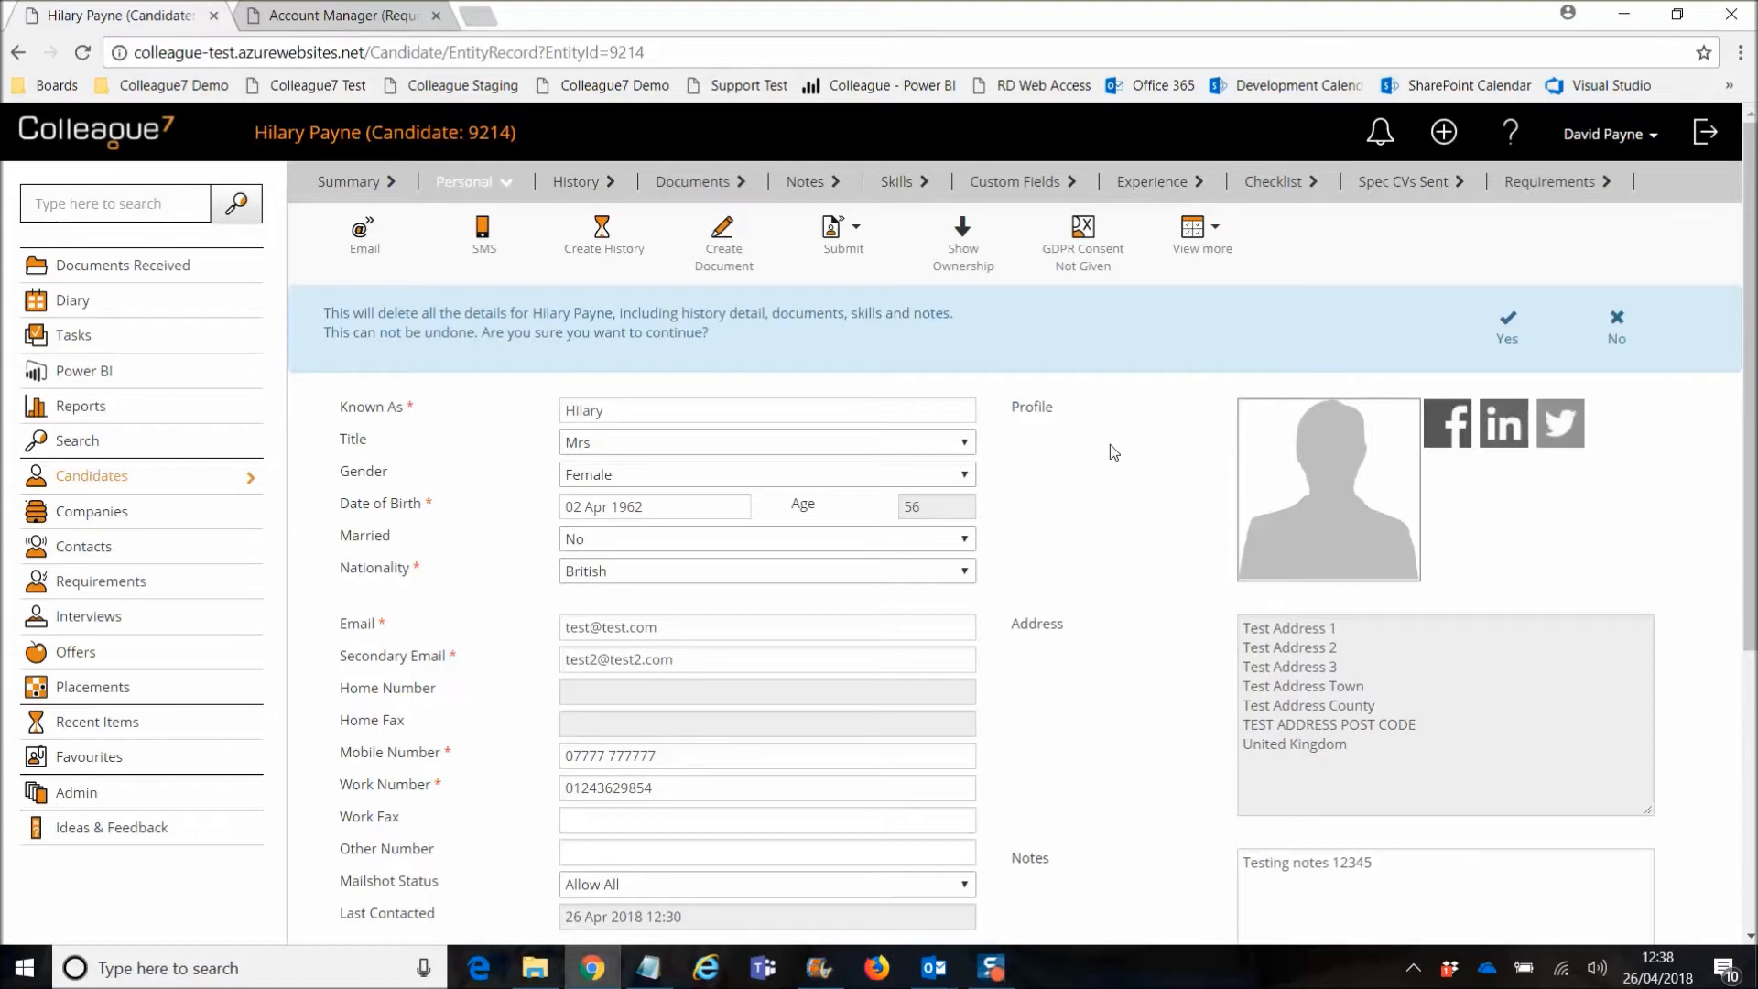
{"action": "left_click", "coordinate": [1617, 338]}
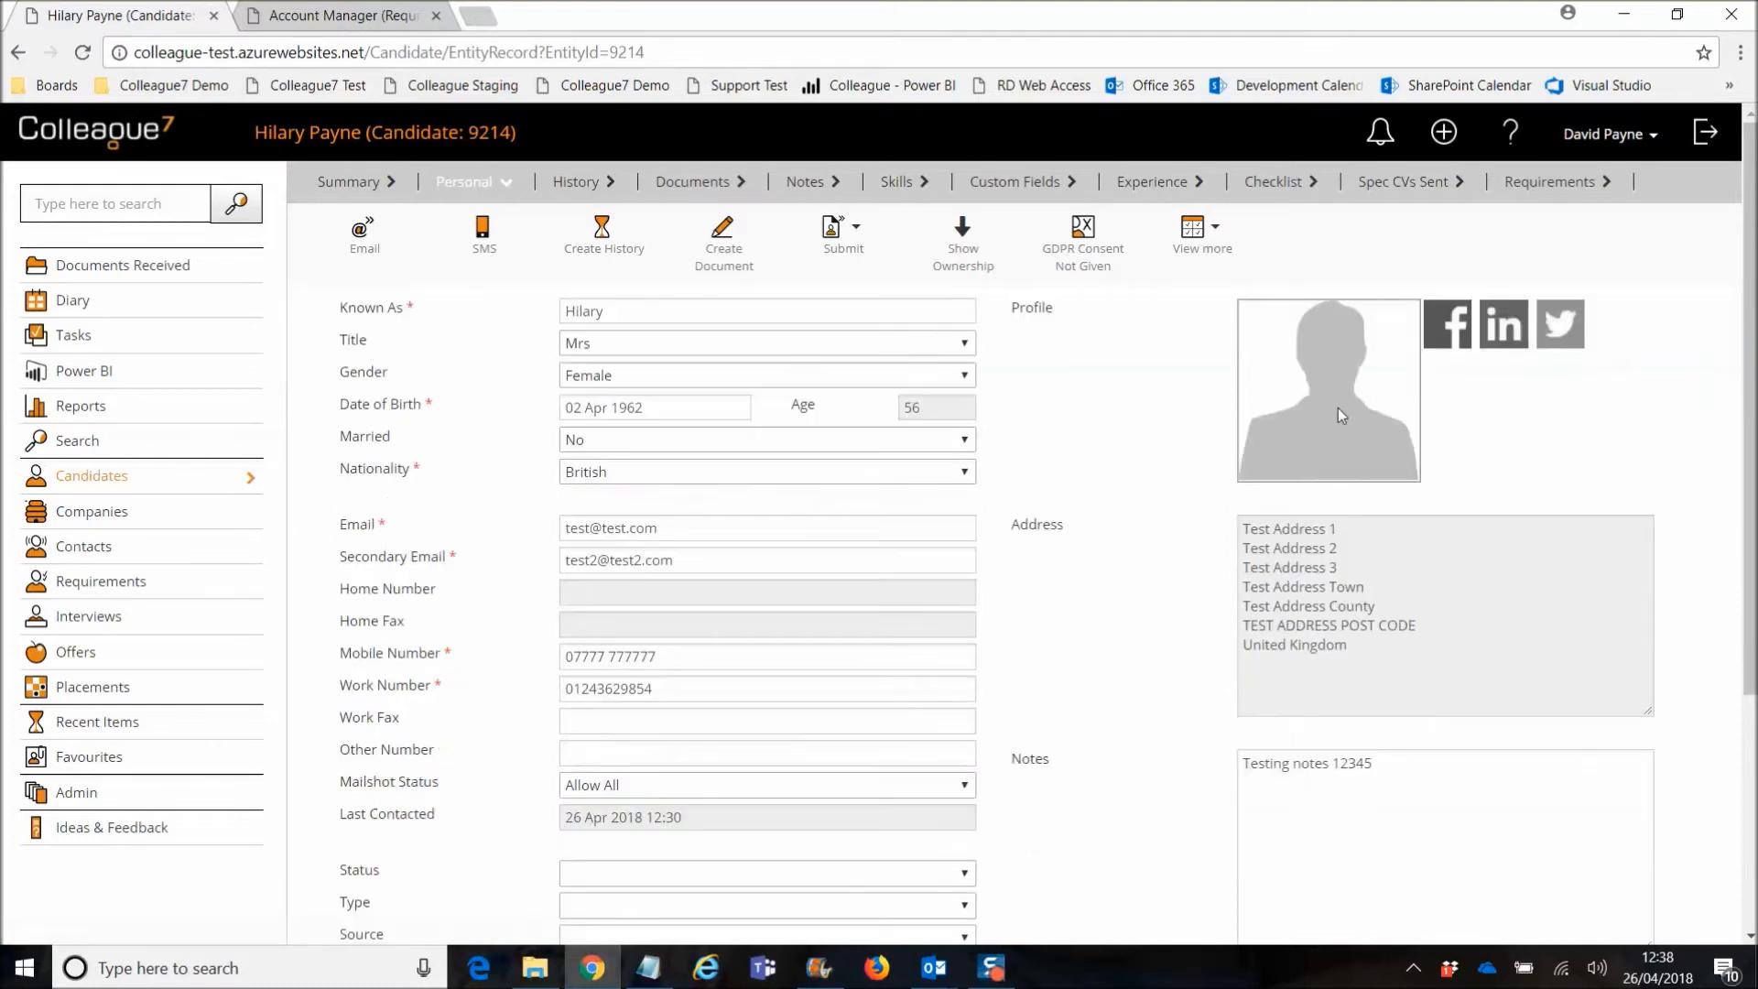
Delete the candidate's record, including its history, documents, skills and notes, and confirm the deletion.
{"action": "left_click", "coordinate": [1194, 234]}
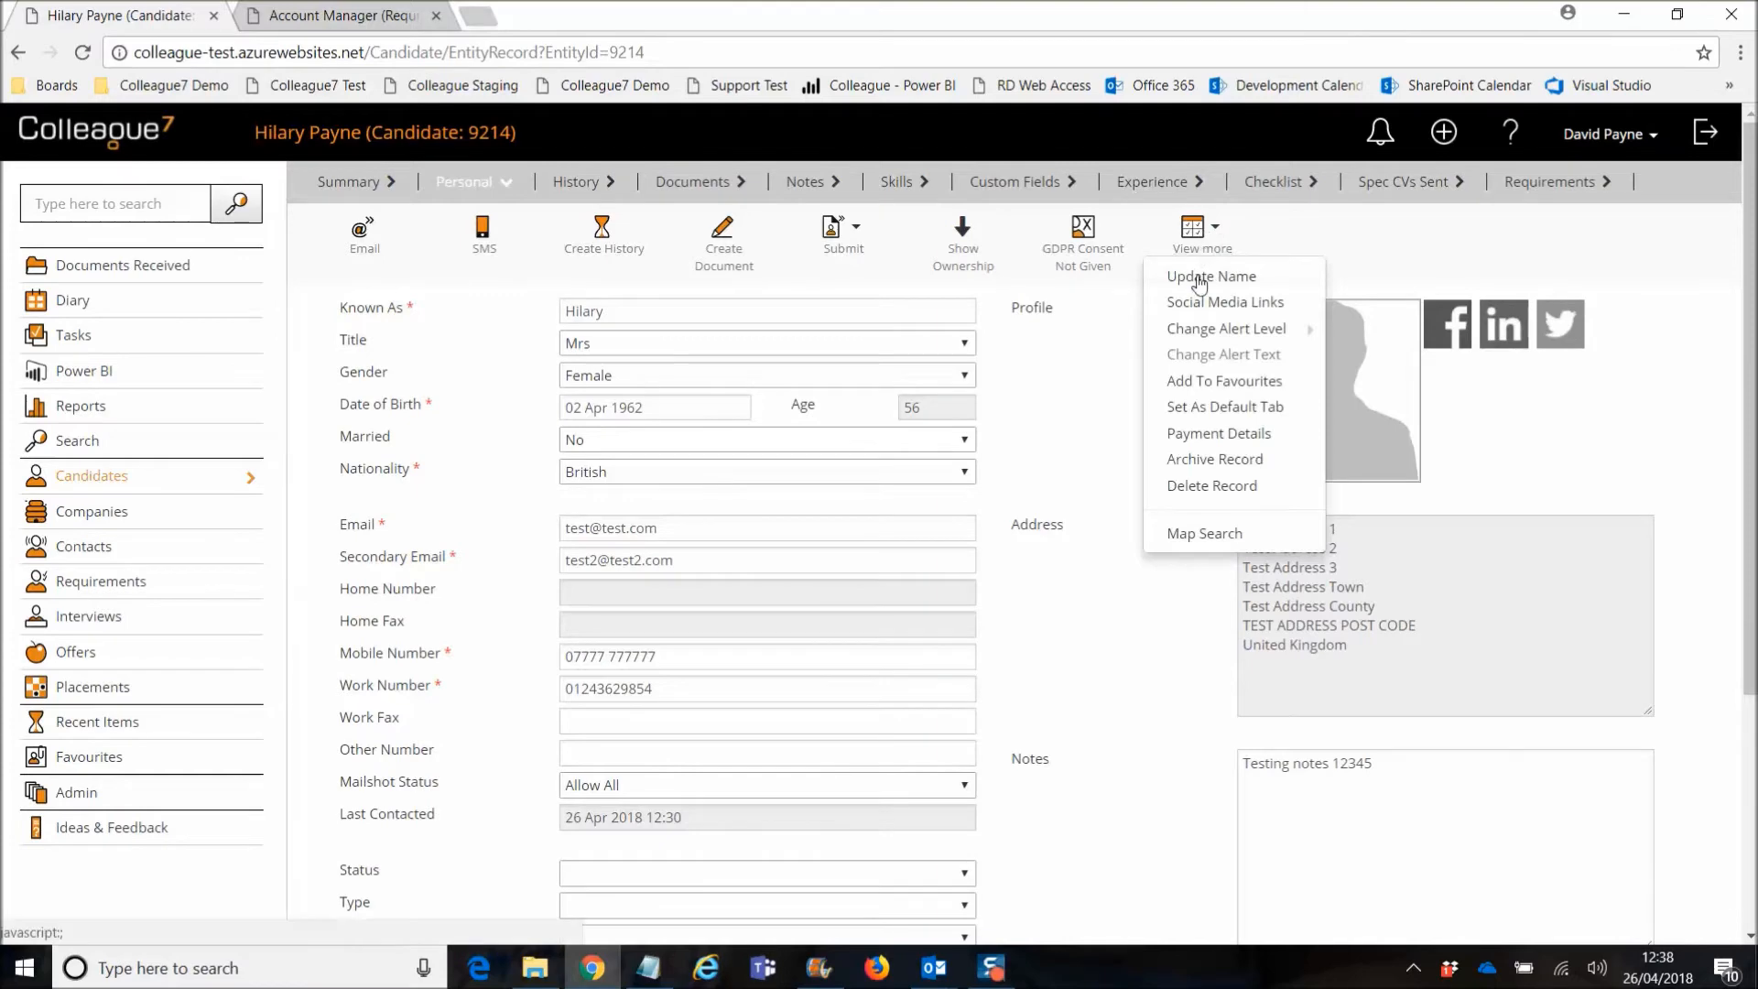
{"action": "left_click", "coordinate": [1203, 490]}
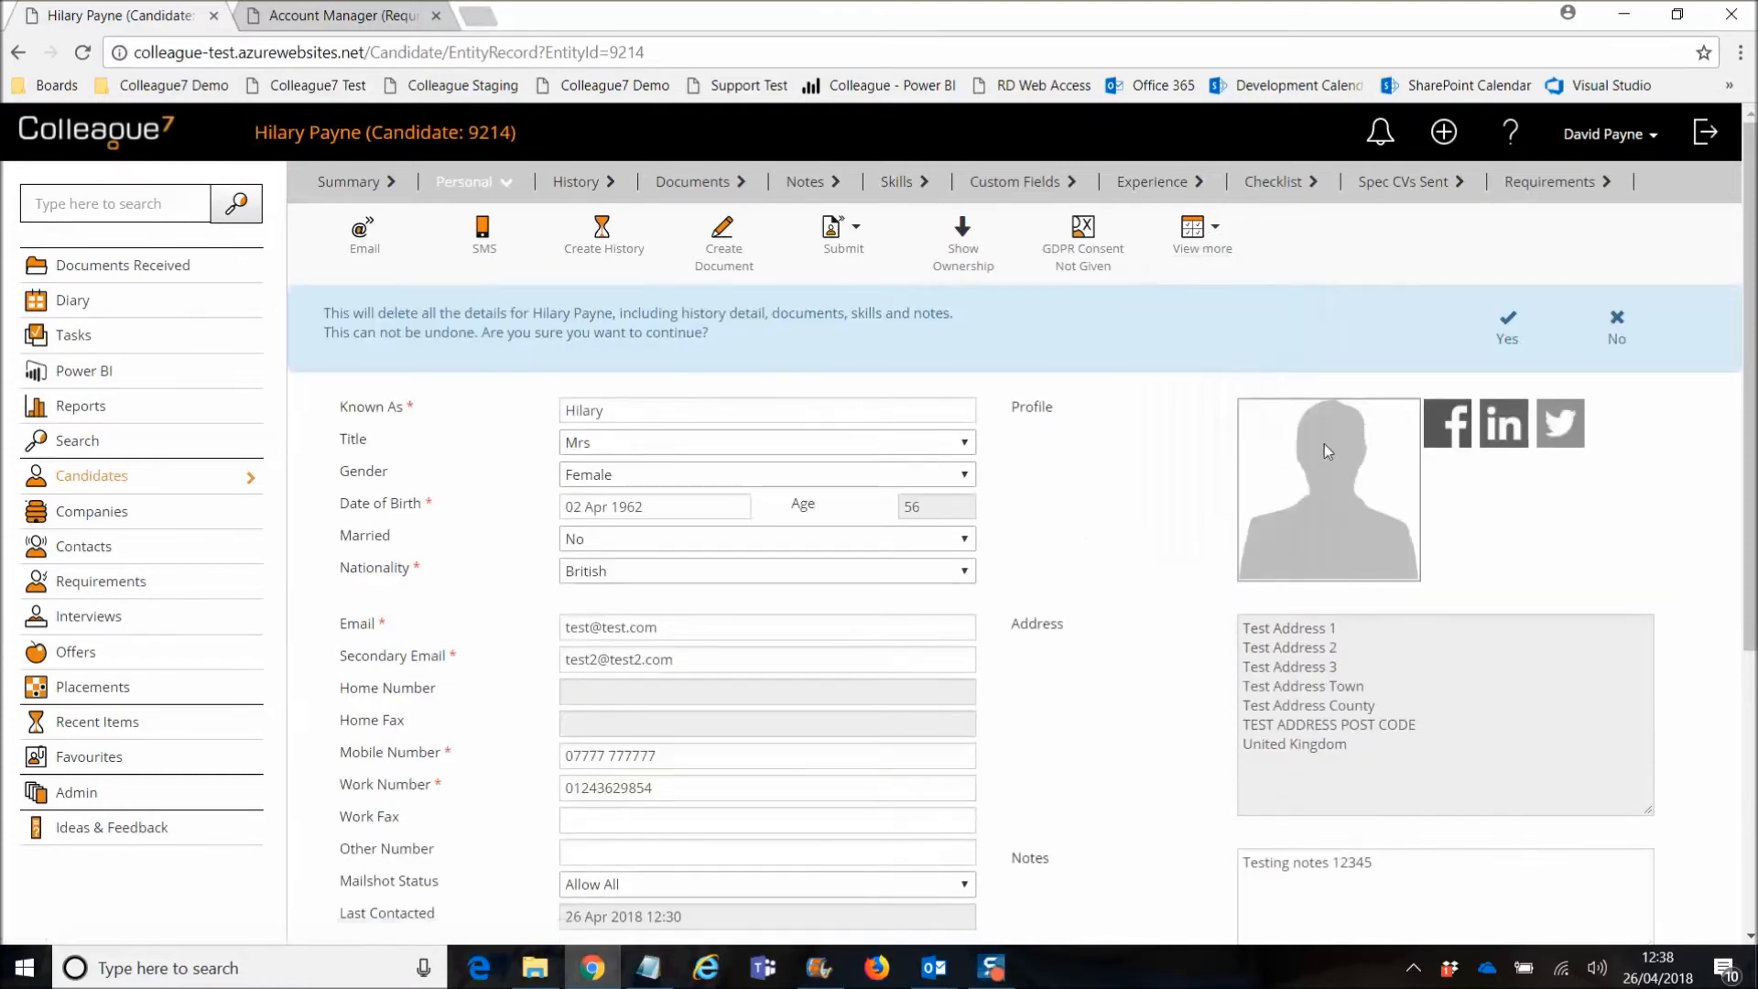
{"action": "left_click", "coordinate": [1509, 339]}
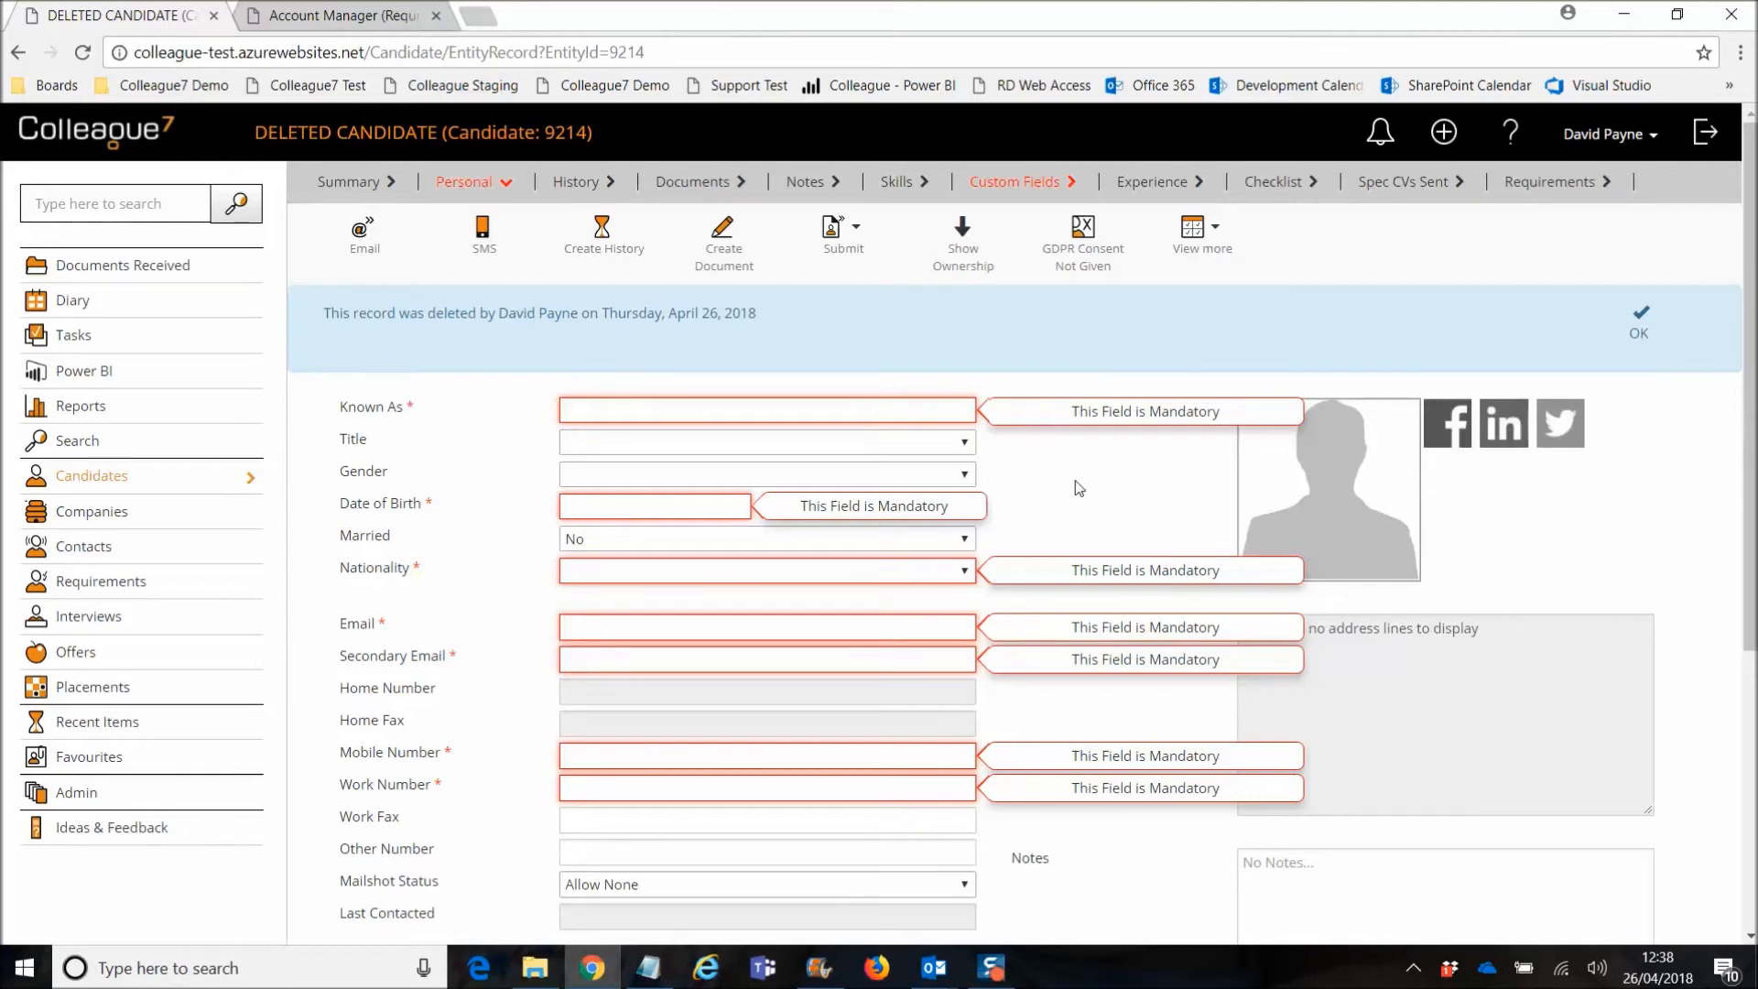
Examine the personal details fields of the deleted candidate's record.
{"action": "scroll", "coordinate": [1079, 490], "scroll_direction": "down", "scroll_amount": 5}
{"action": "scroll", "coordinate": [1080, 498], "scroll_direction": "up", "scroll_amount": 5}
{"action": "scroll", "coordinate": [1044, 494], "scroll_direction": "down", "scroll_amount": 4}
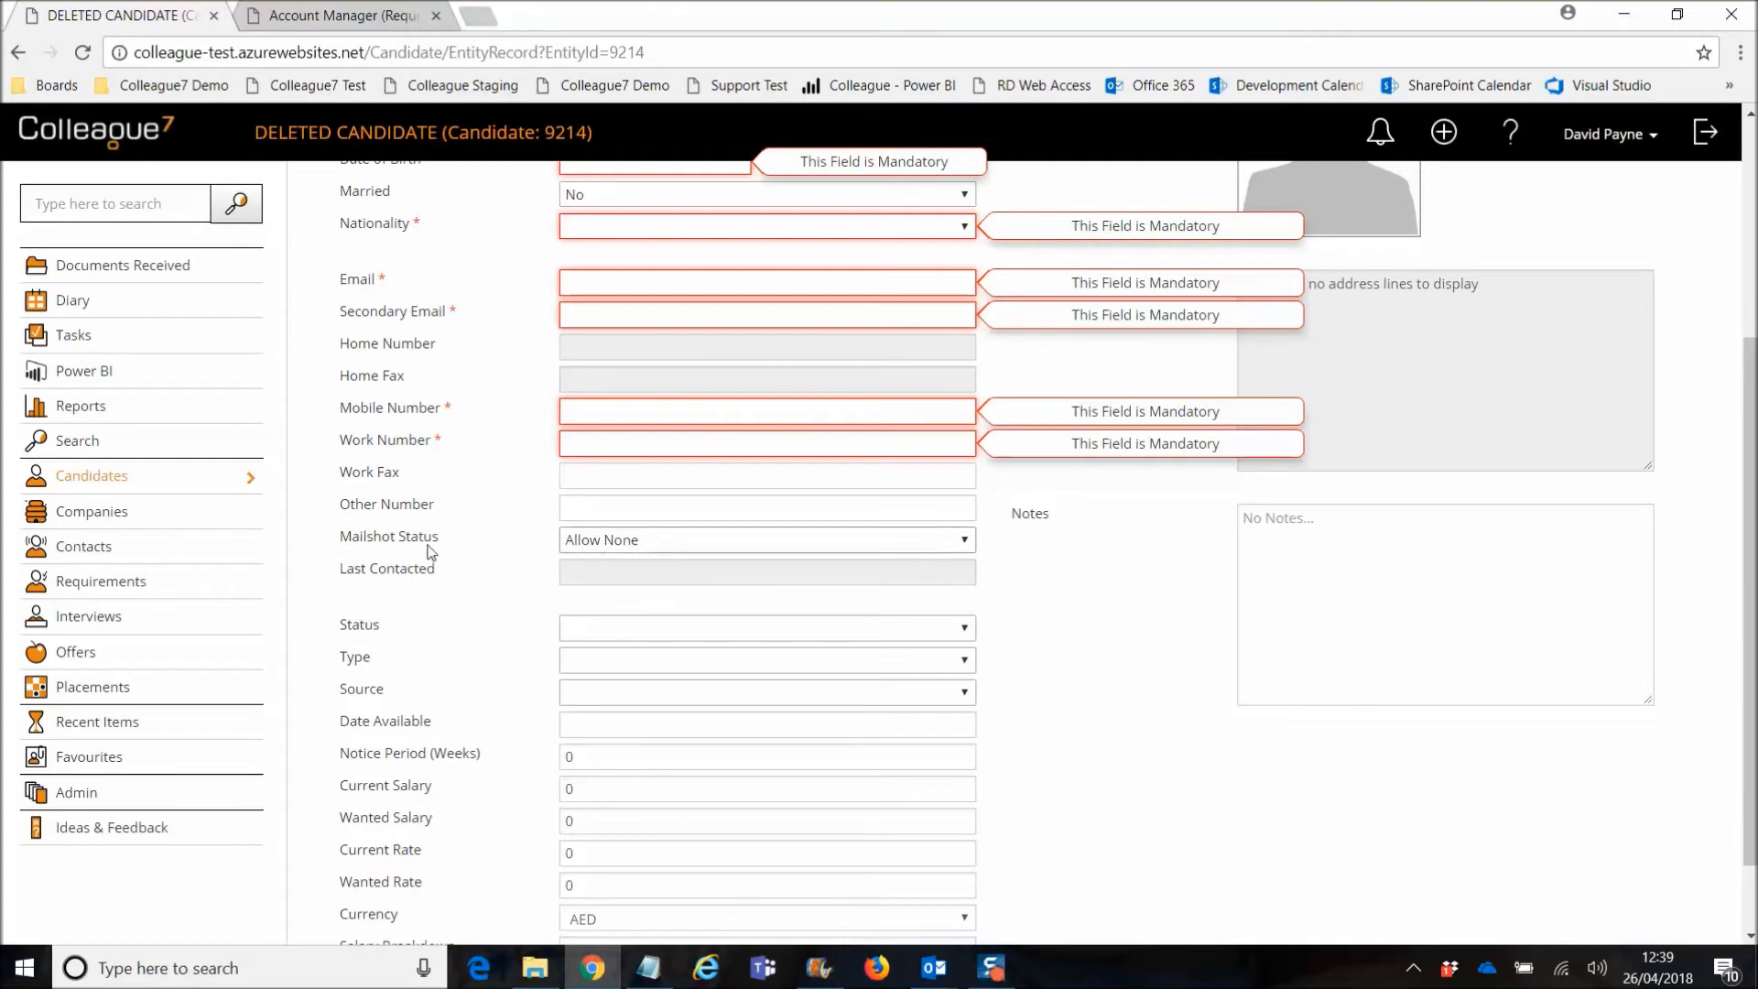
{"action": "scroll", "coordinate": [514, 546], "scroll_direction": "up", "scroll_amount": 4}
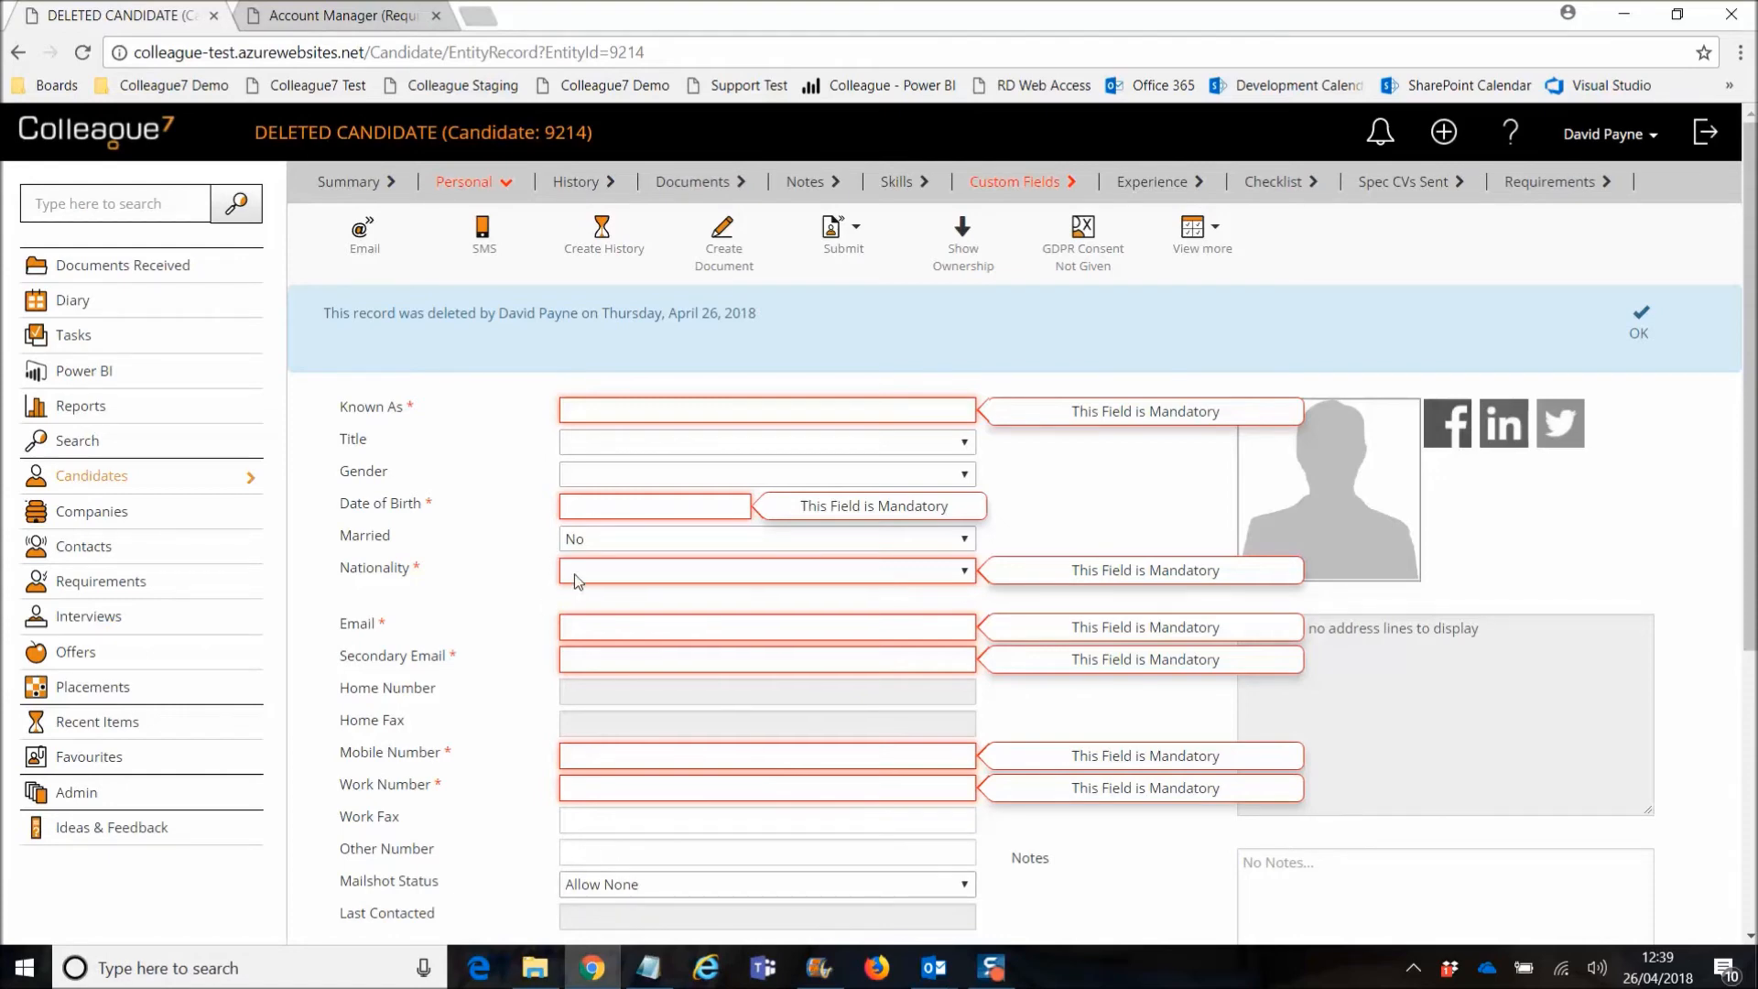
Review the deleted candidate's history, dismiss the record-deleted notice, and check the documents, notes and skills.
{"action": "left_click", "coordinate": [569, 186]}
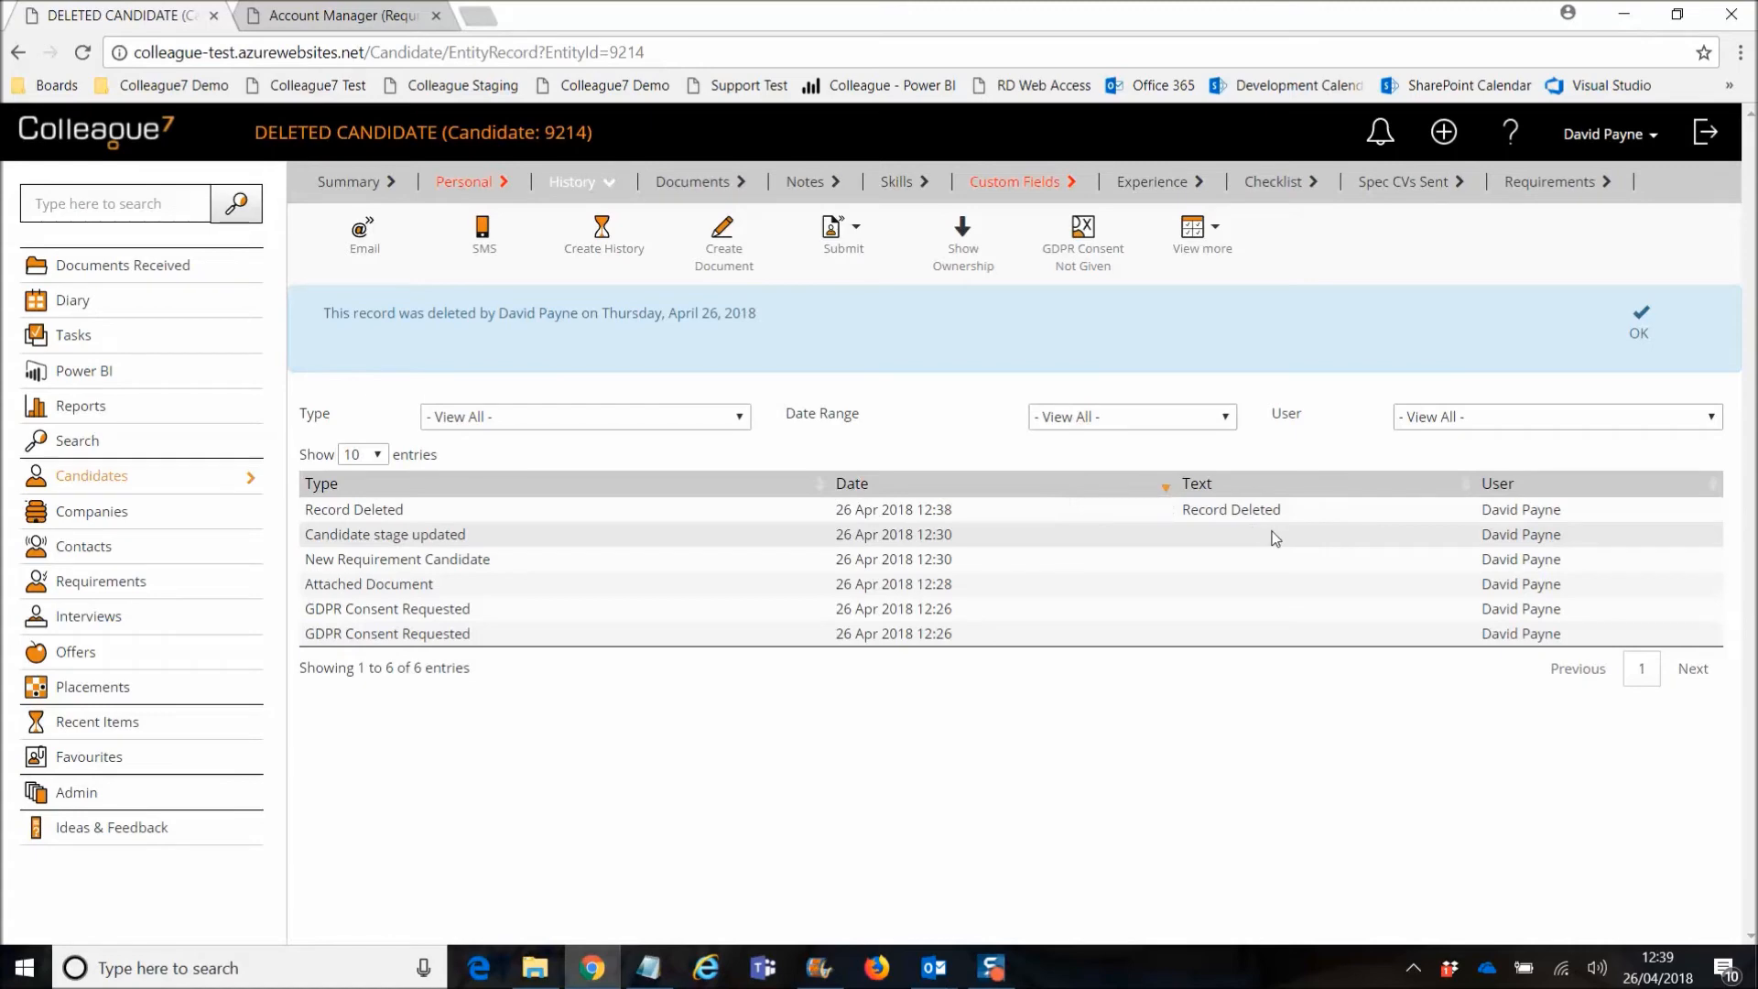
{"action": "left_click", "coordinate": [1640, 331]}
{"action": "left_click", "coordinate": [687, 183]}
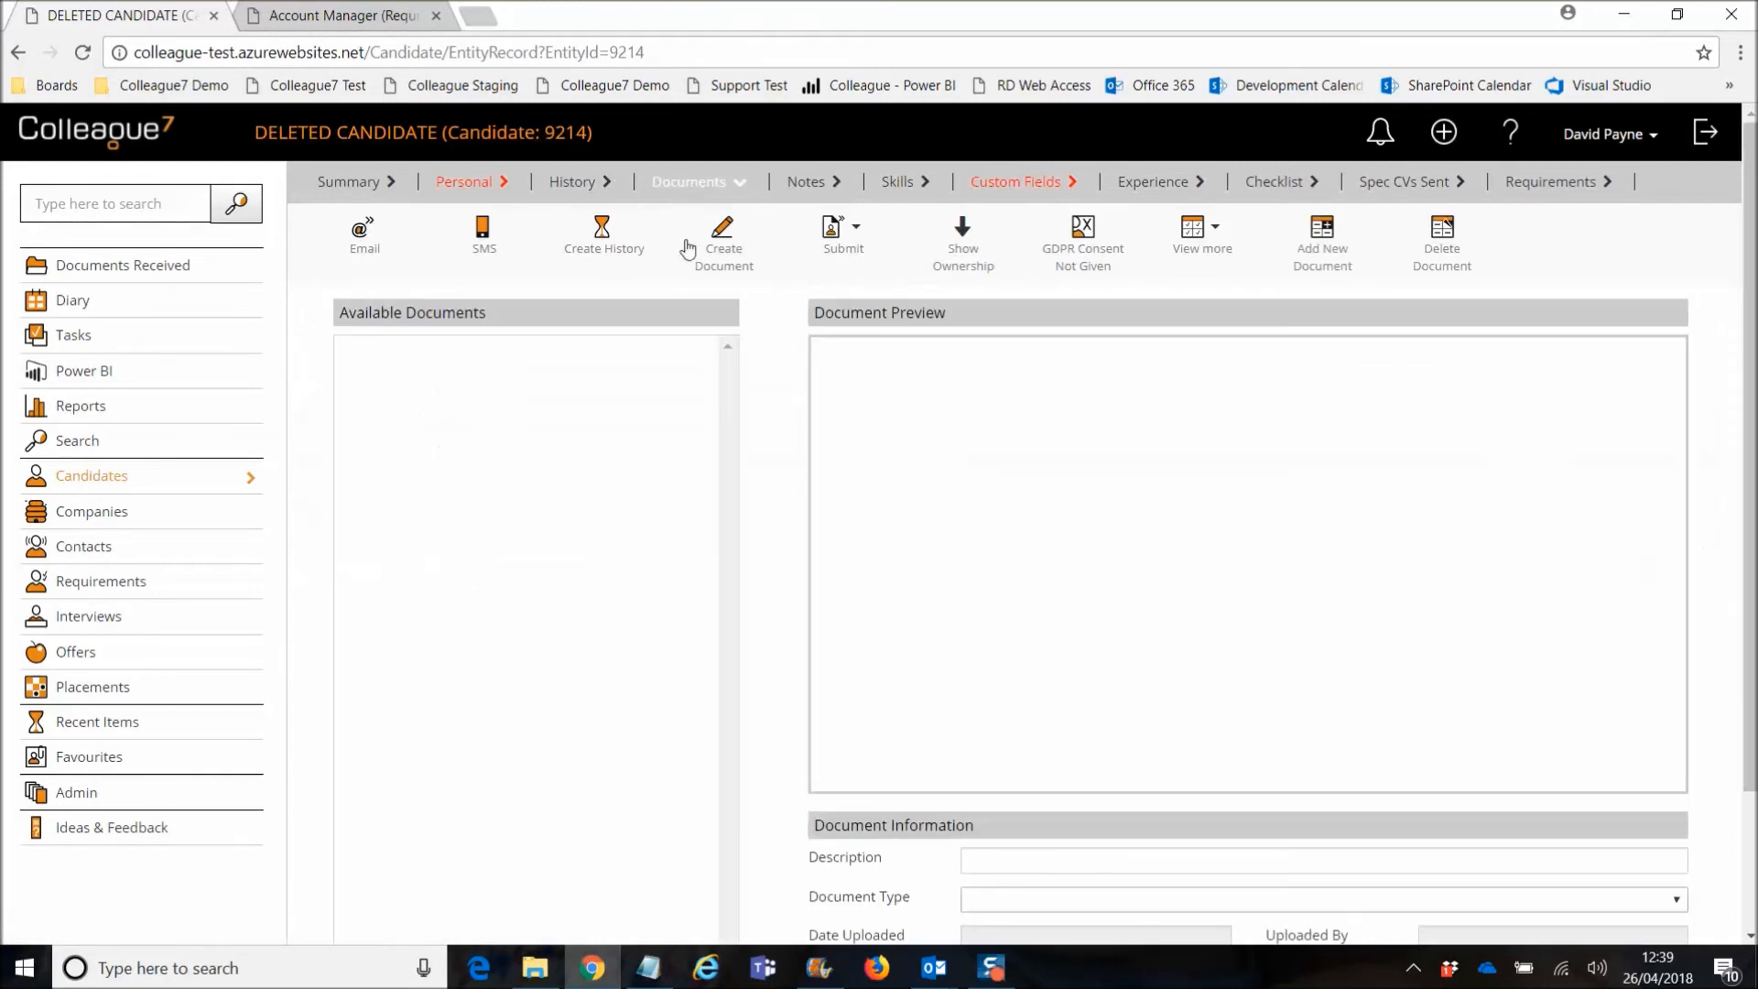
{"action": "left_click", "coordinate": [805, 180]}
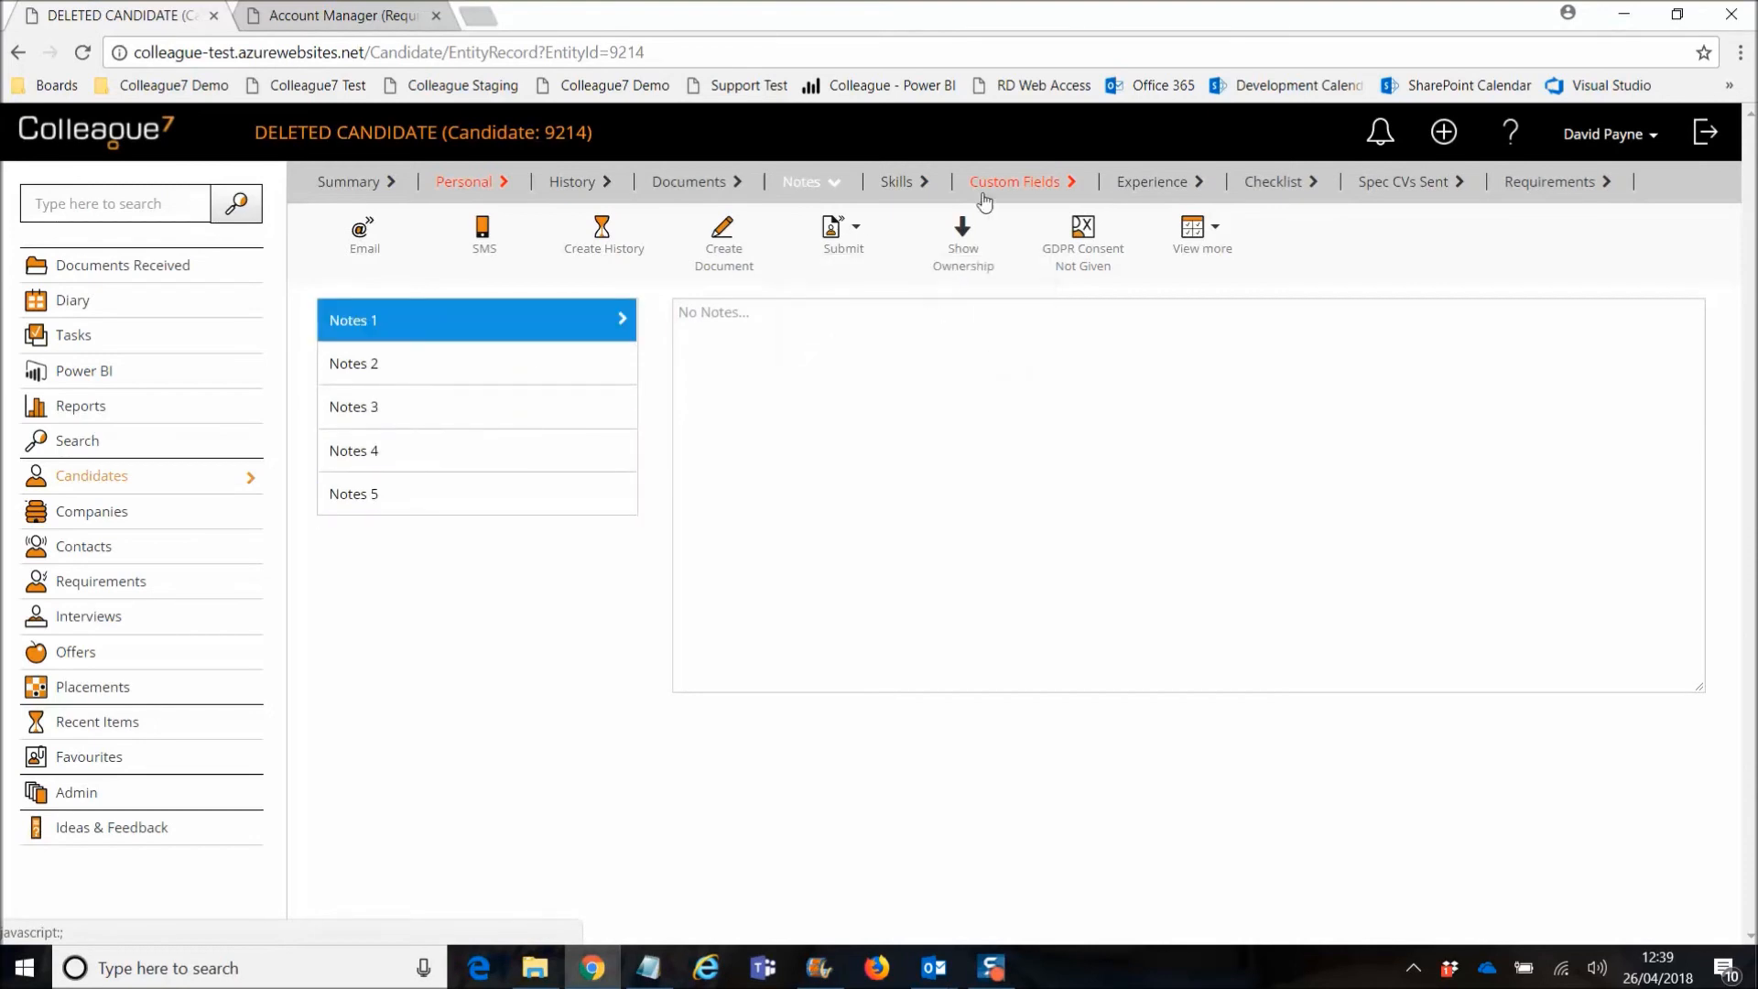
{"action": "left_click", "coordinate": [898, 182]}
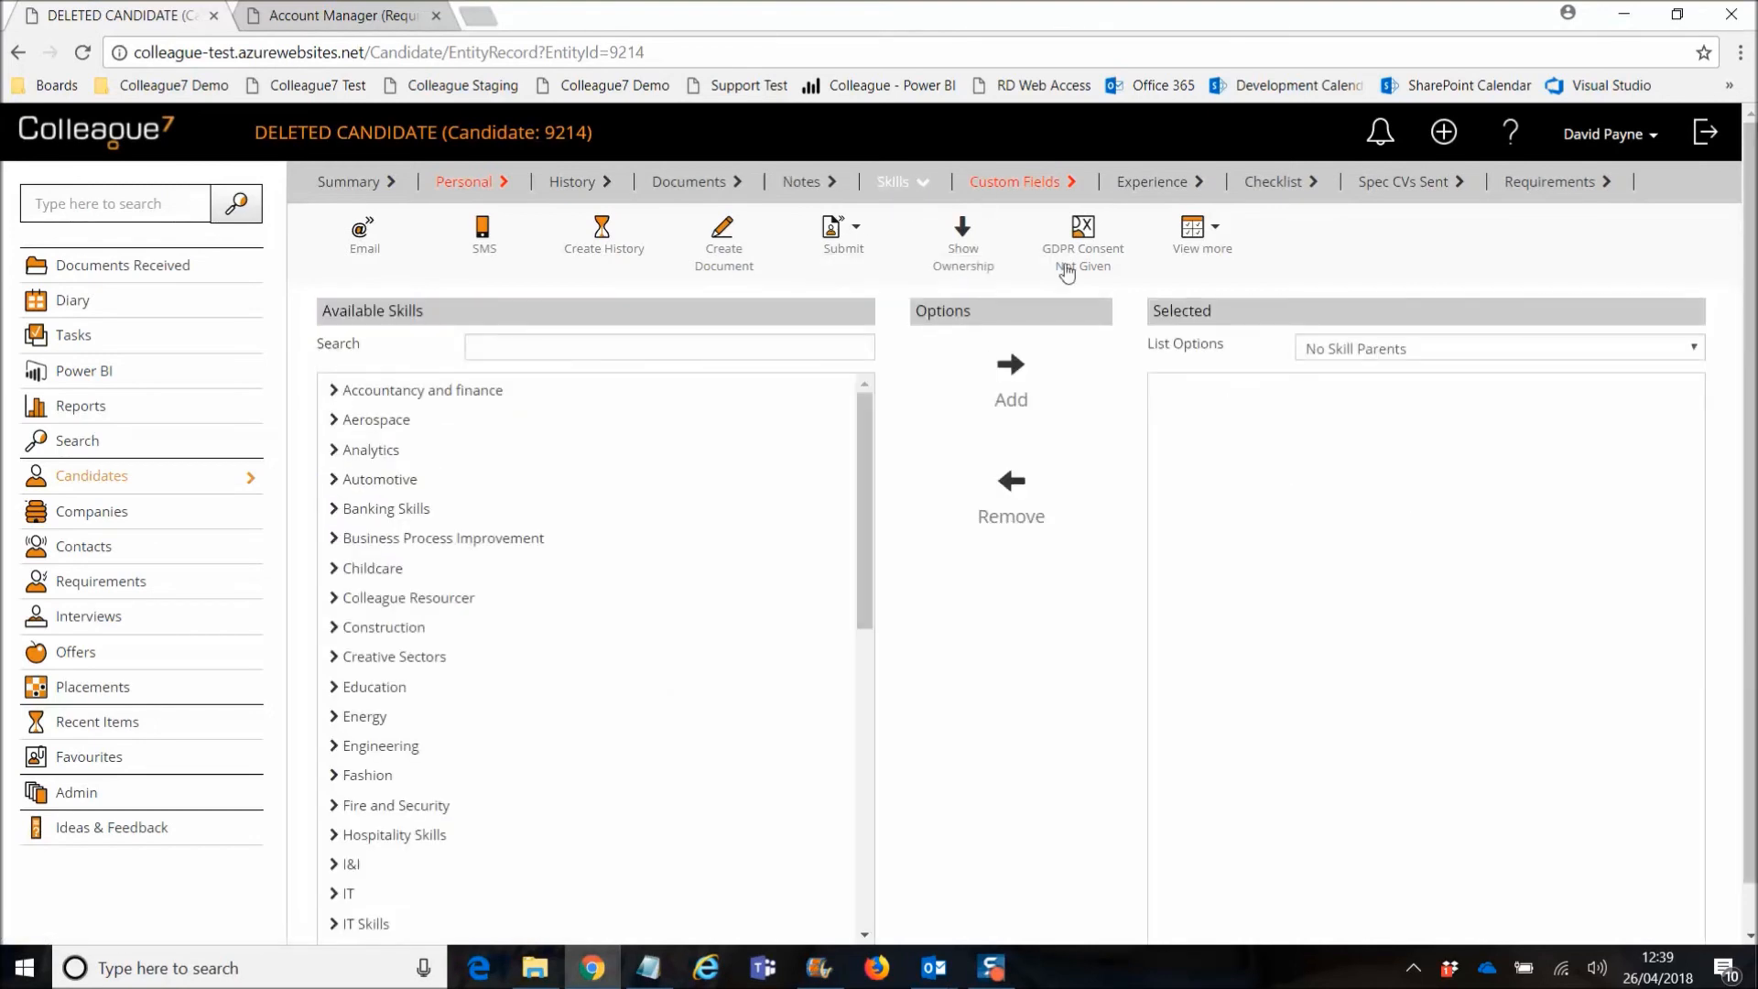
Examine the deleted candidate's custom fields, experience, checklist, spec CVs sent and linked requirements.
{"action": "left_click", "coordinate": [1016, 189]}
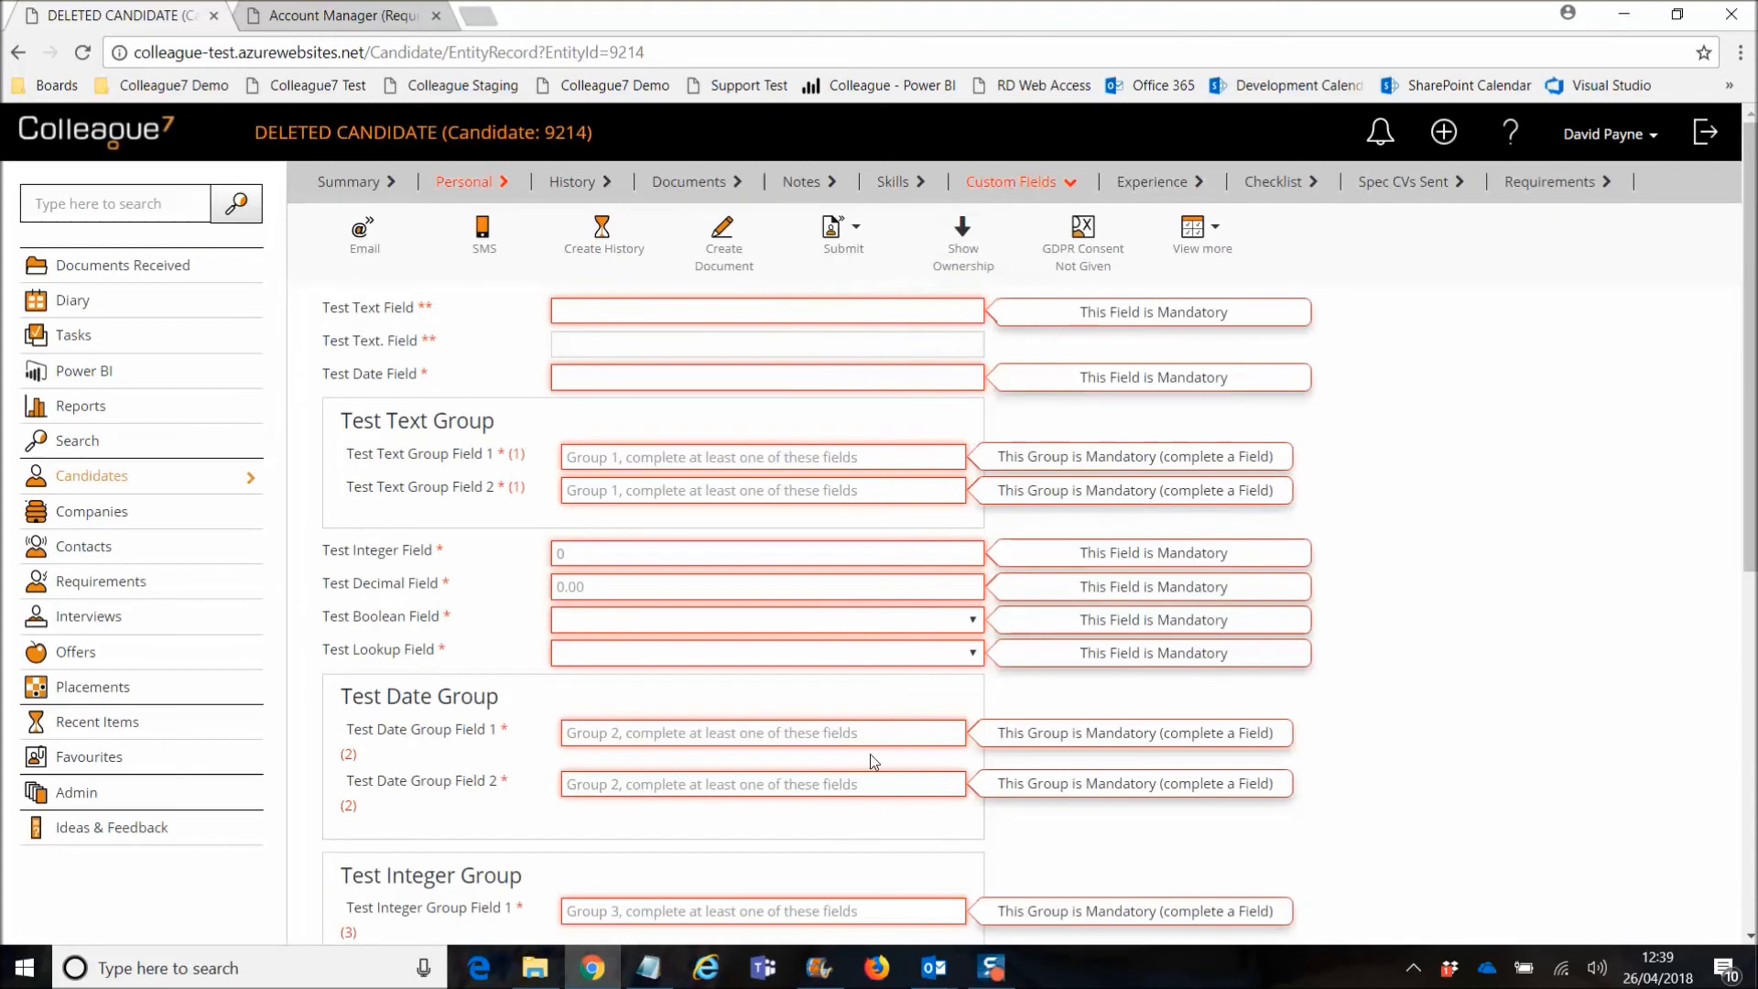
{"action": "scroll", "coordinate": [1403, 645], "scroll_direction": "down", "scroll_amount": 7}
{"action": "scroll", "coordinate": [1400, 679], "scroll_direction": "up", "scroll_amount": 2}
{"action": "scroll", "coordinate": [1399, 678], "scroll_direction": "up", "scroll_amount": 5}
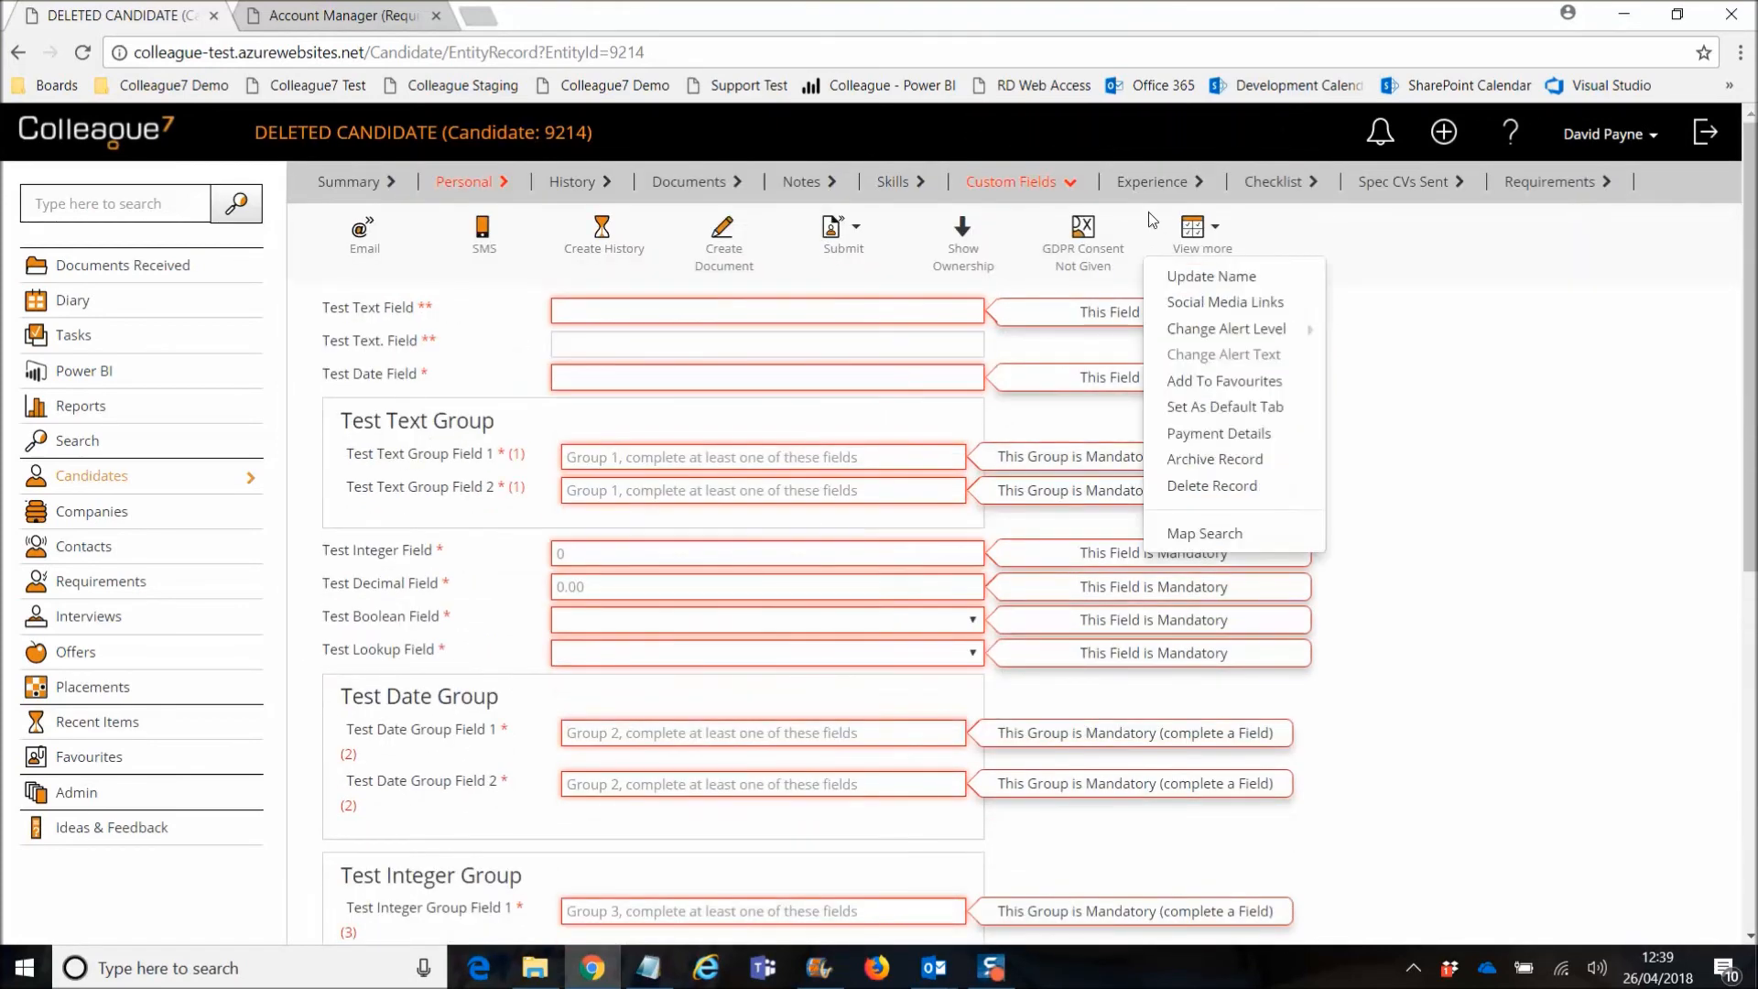
{"action": "left_click", "coordinate": [1149, 188]}
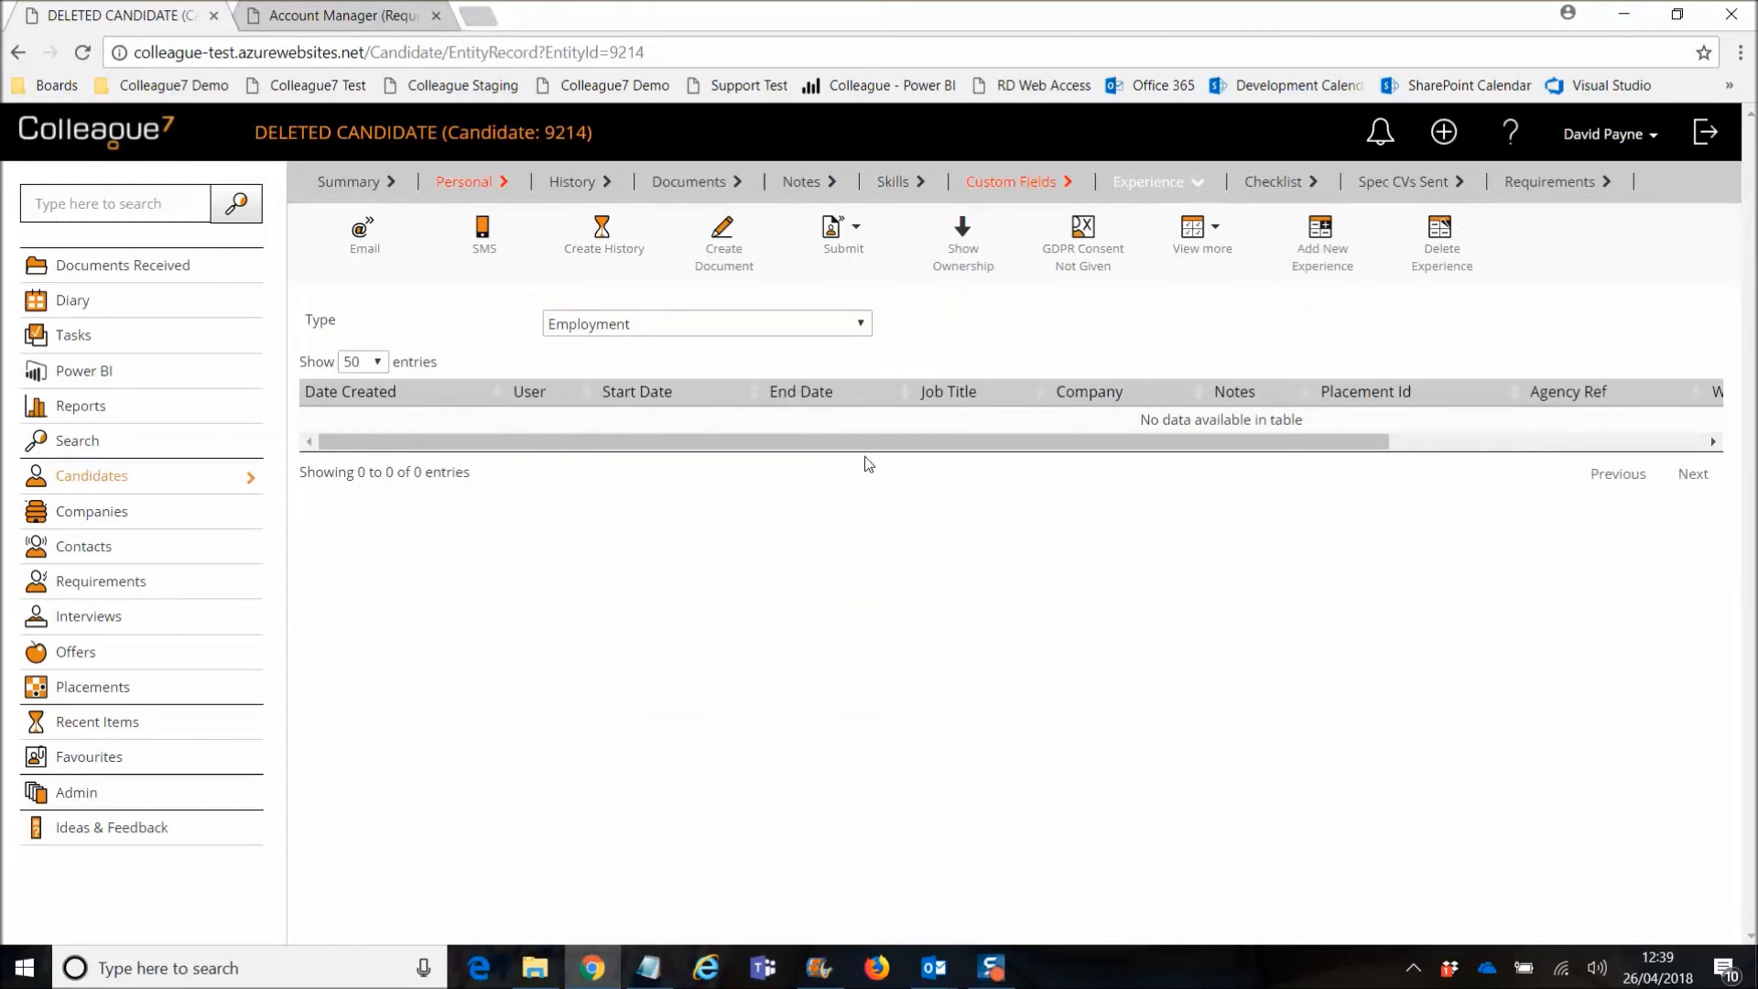
{"action": "left_click", "coordinate": [1270, 181]}
{"action": "left_click", "coordinate": [1402, 182]}
{"action": "left_click", "coordinate": [1539, 181]}
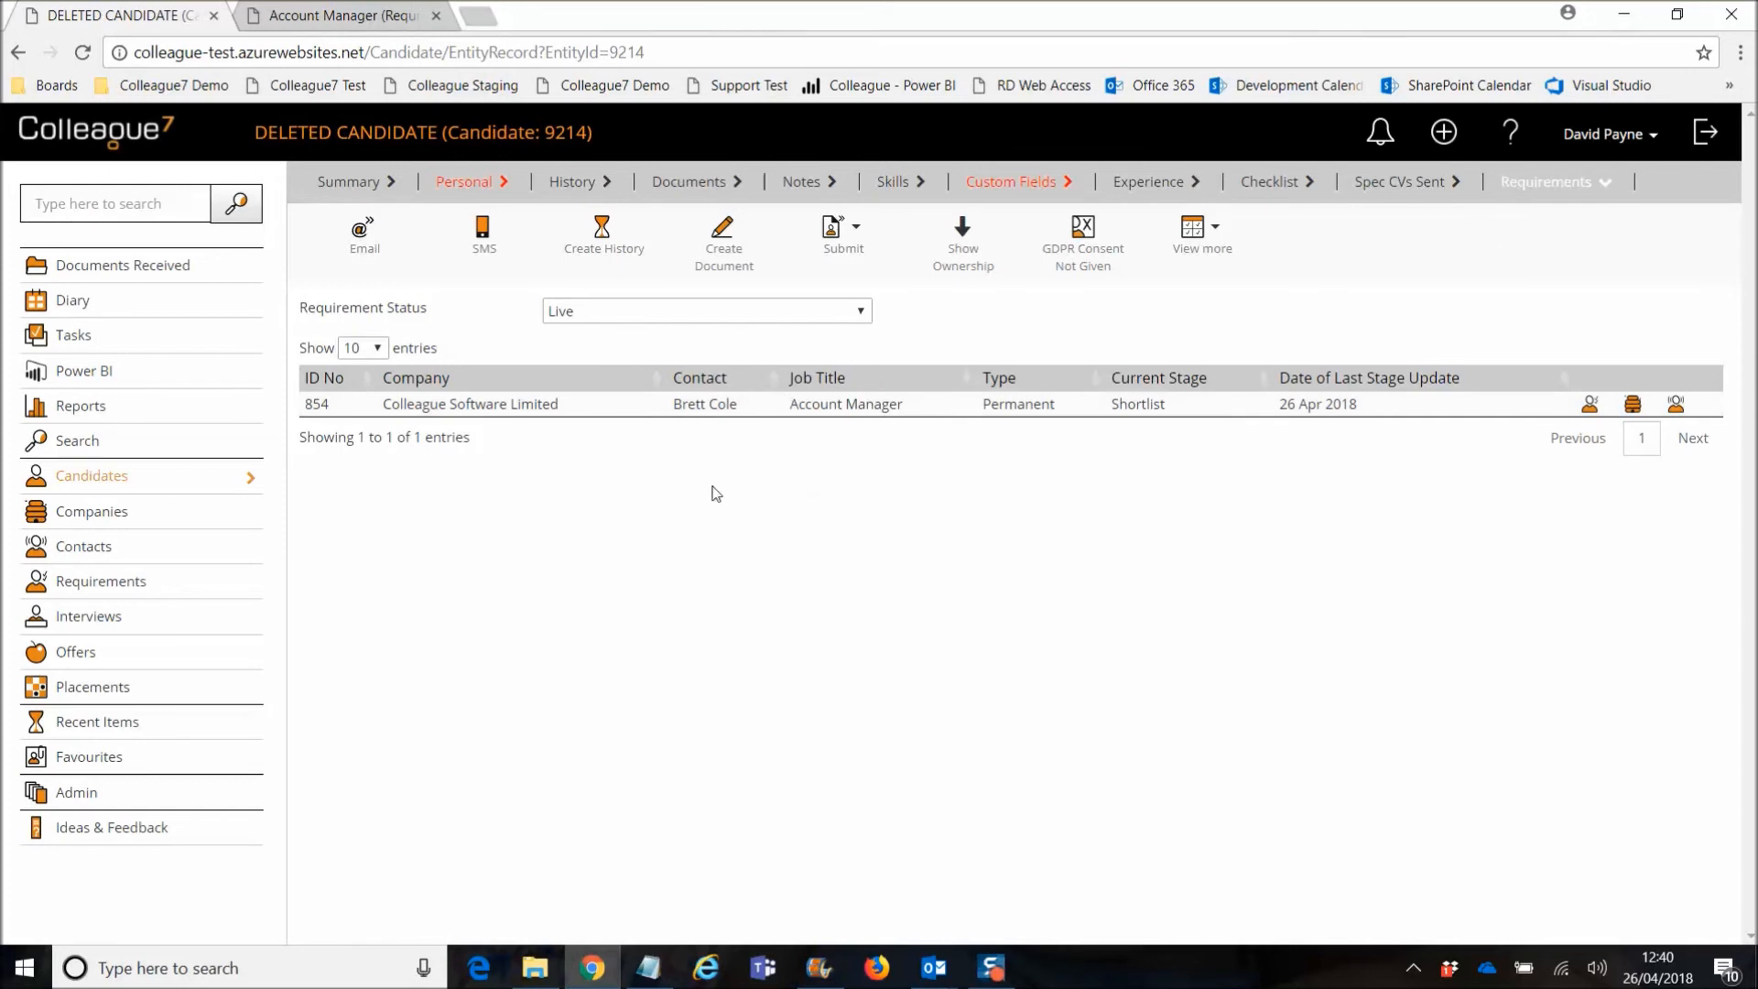
Reload the Account Manager requirement and check its list of candidates.
{"action": "left_click", "coordinate": [354, 15]}
{"action": "left_click", "coordinate": [82, 52]}
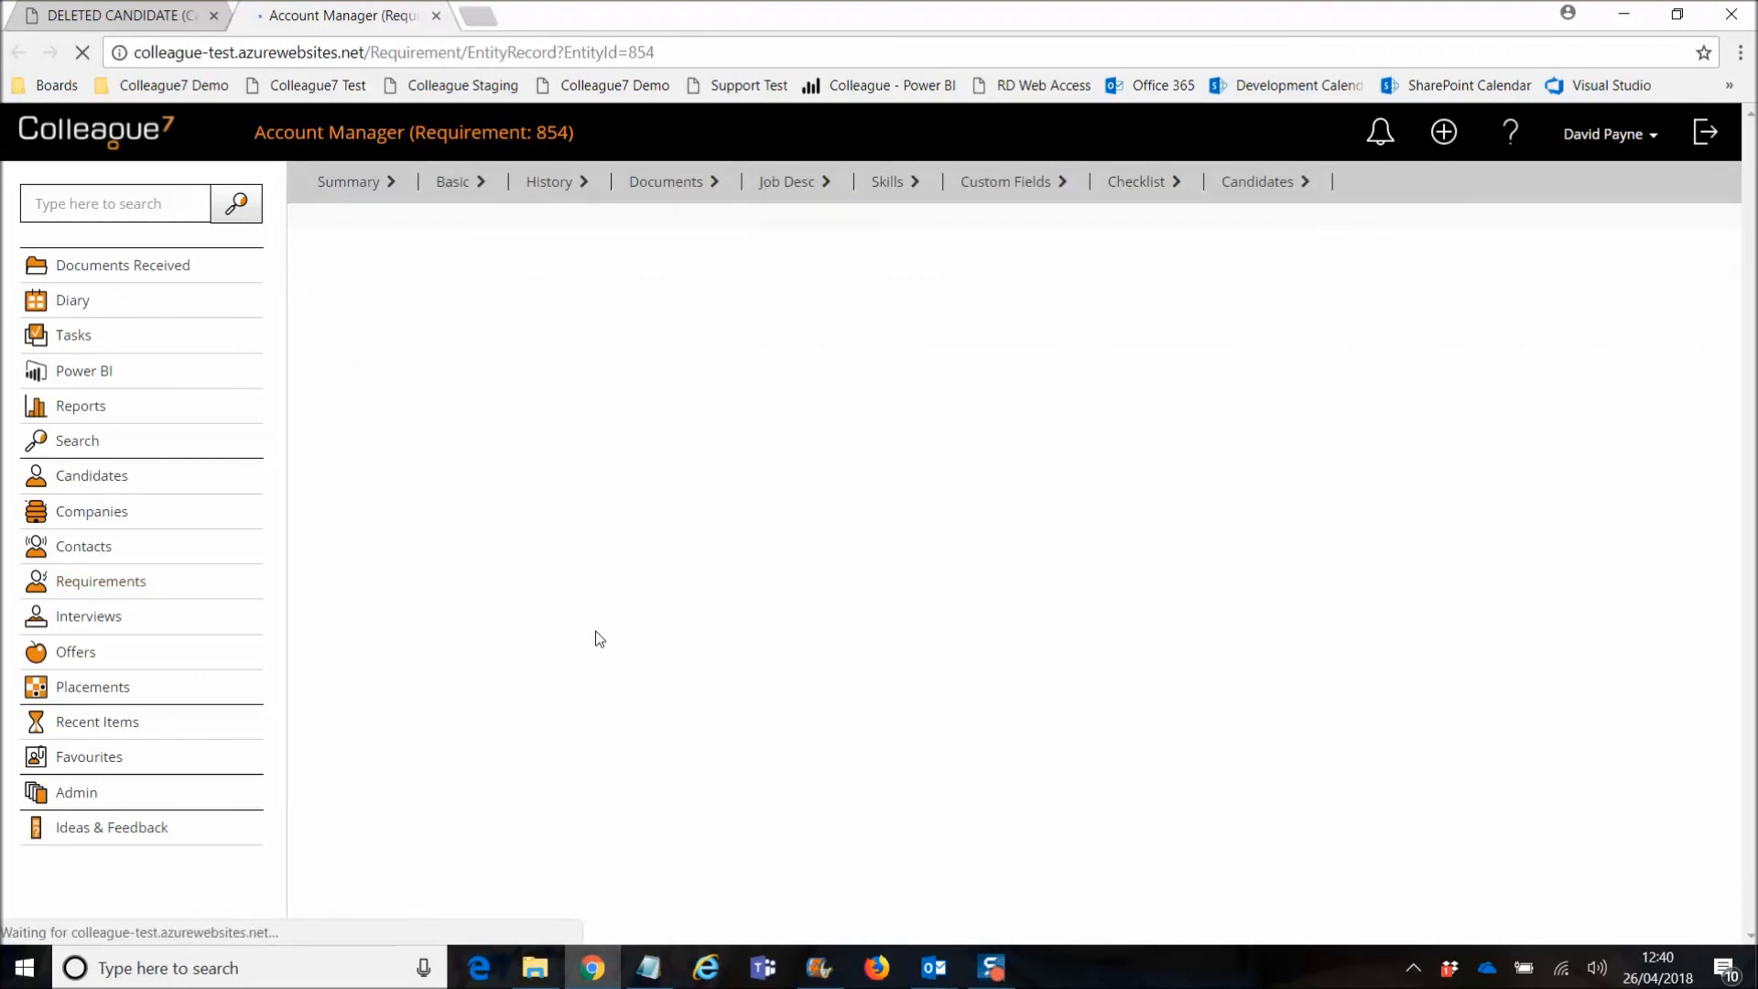
{"action": "left_click", "coordinate": [1262, 188]}
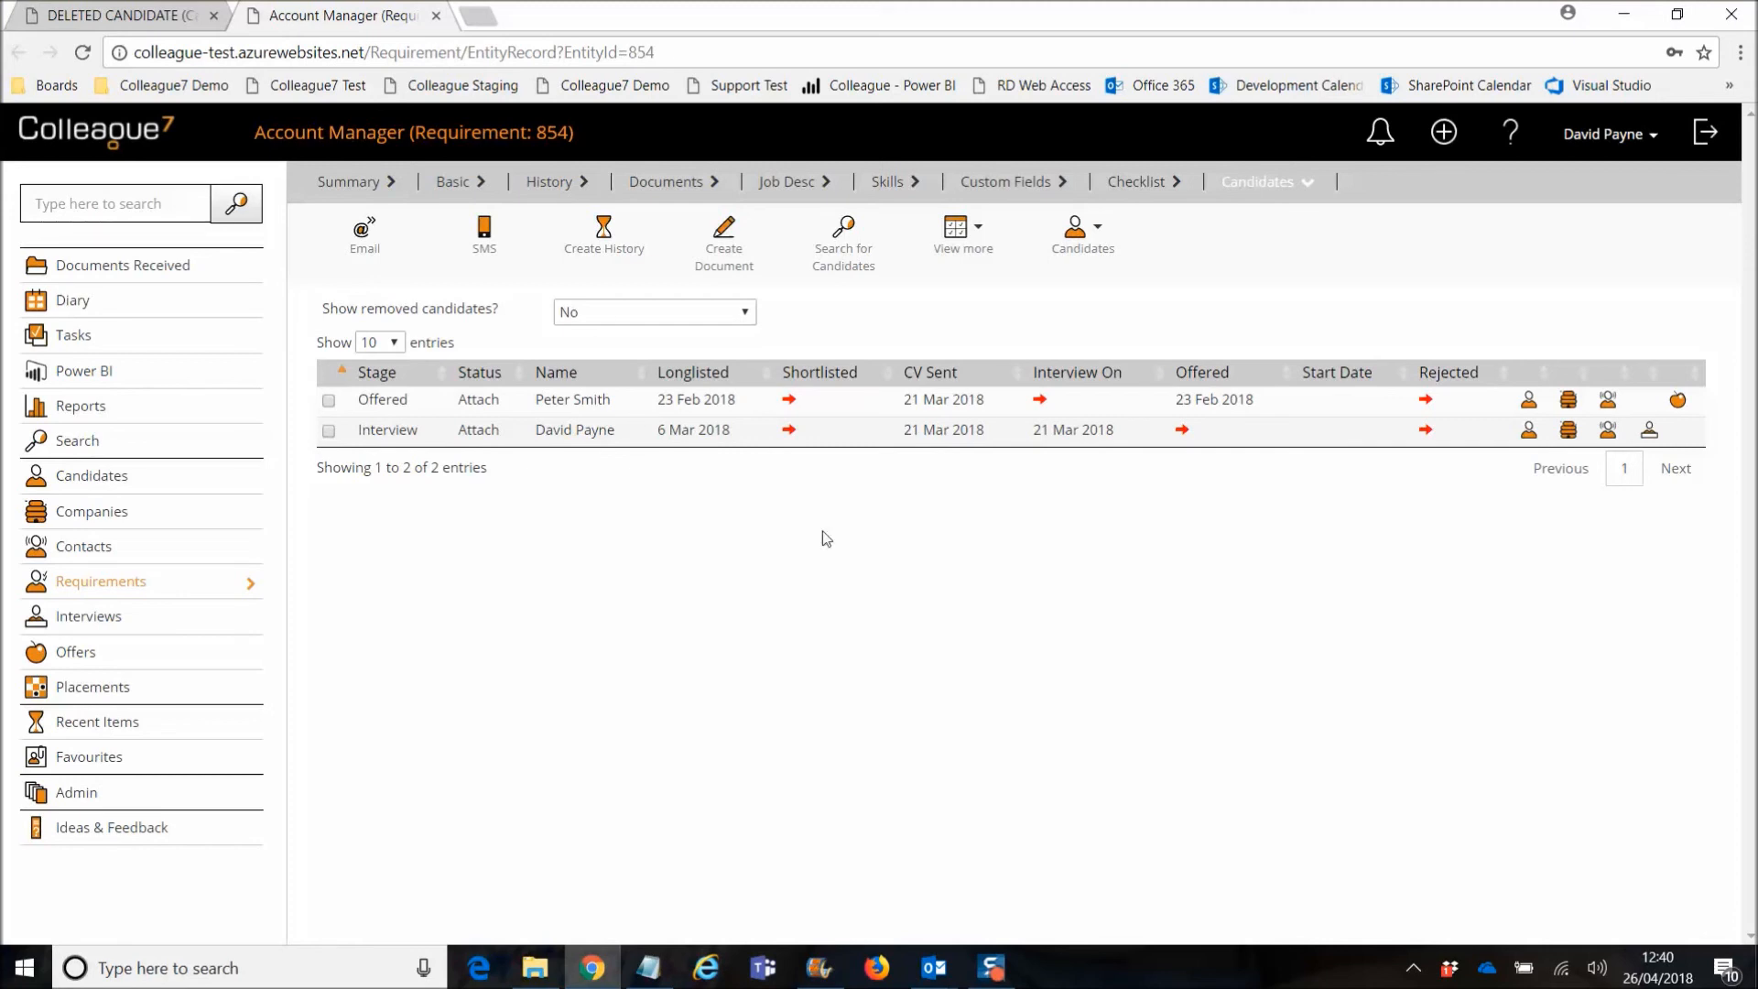
Return to the deleted candidate's record and look through the personal details again.
{"action": "left_click", "coordinate": [138, 15]}
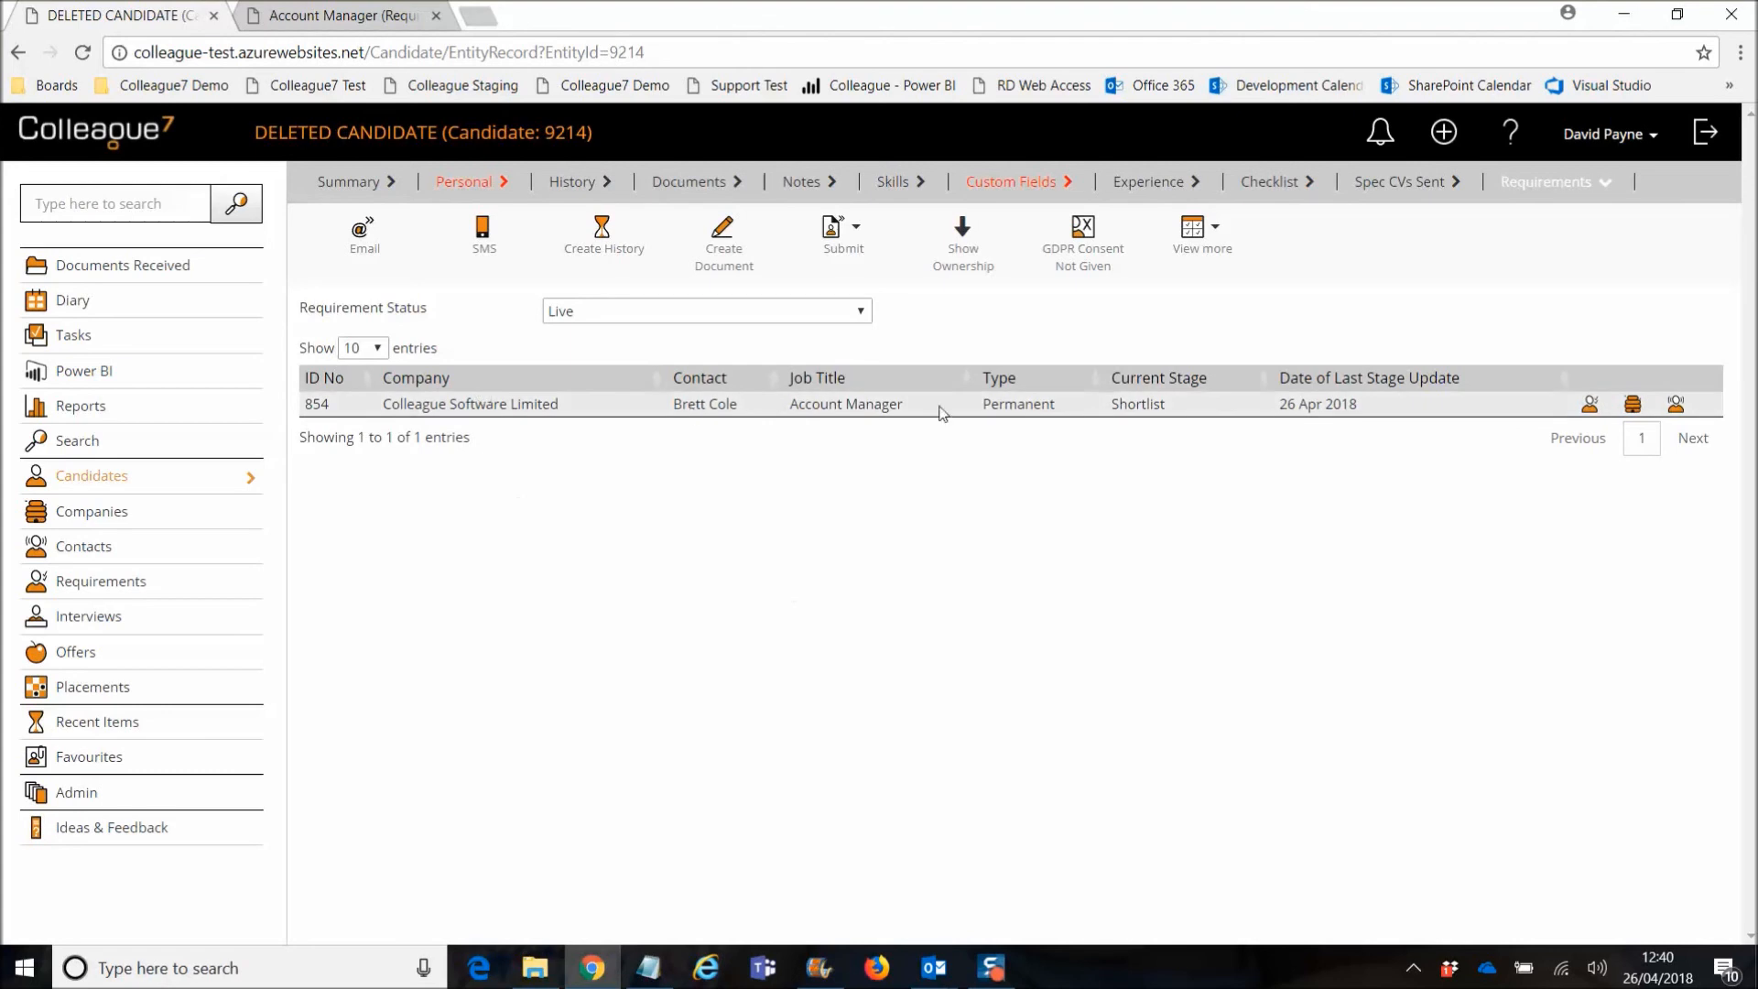
{"action": "left_click", "coordinate": [468, 183]}
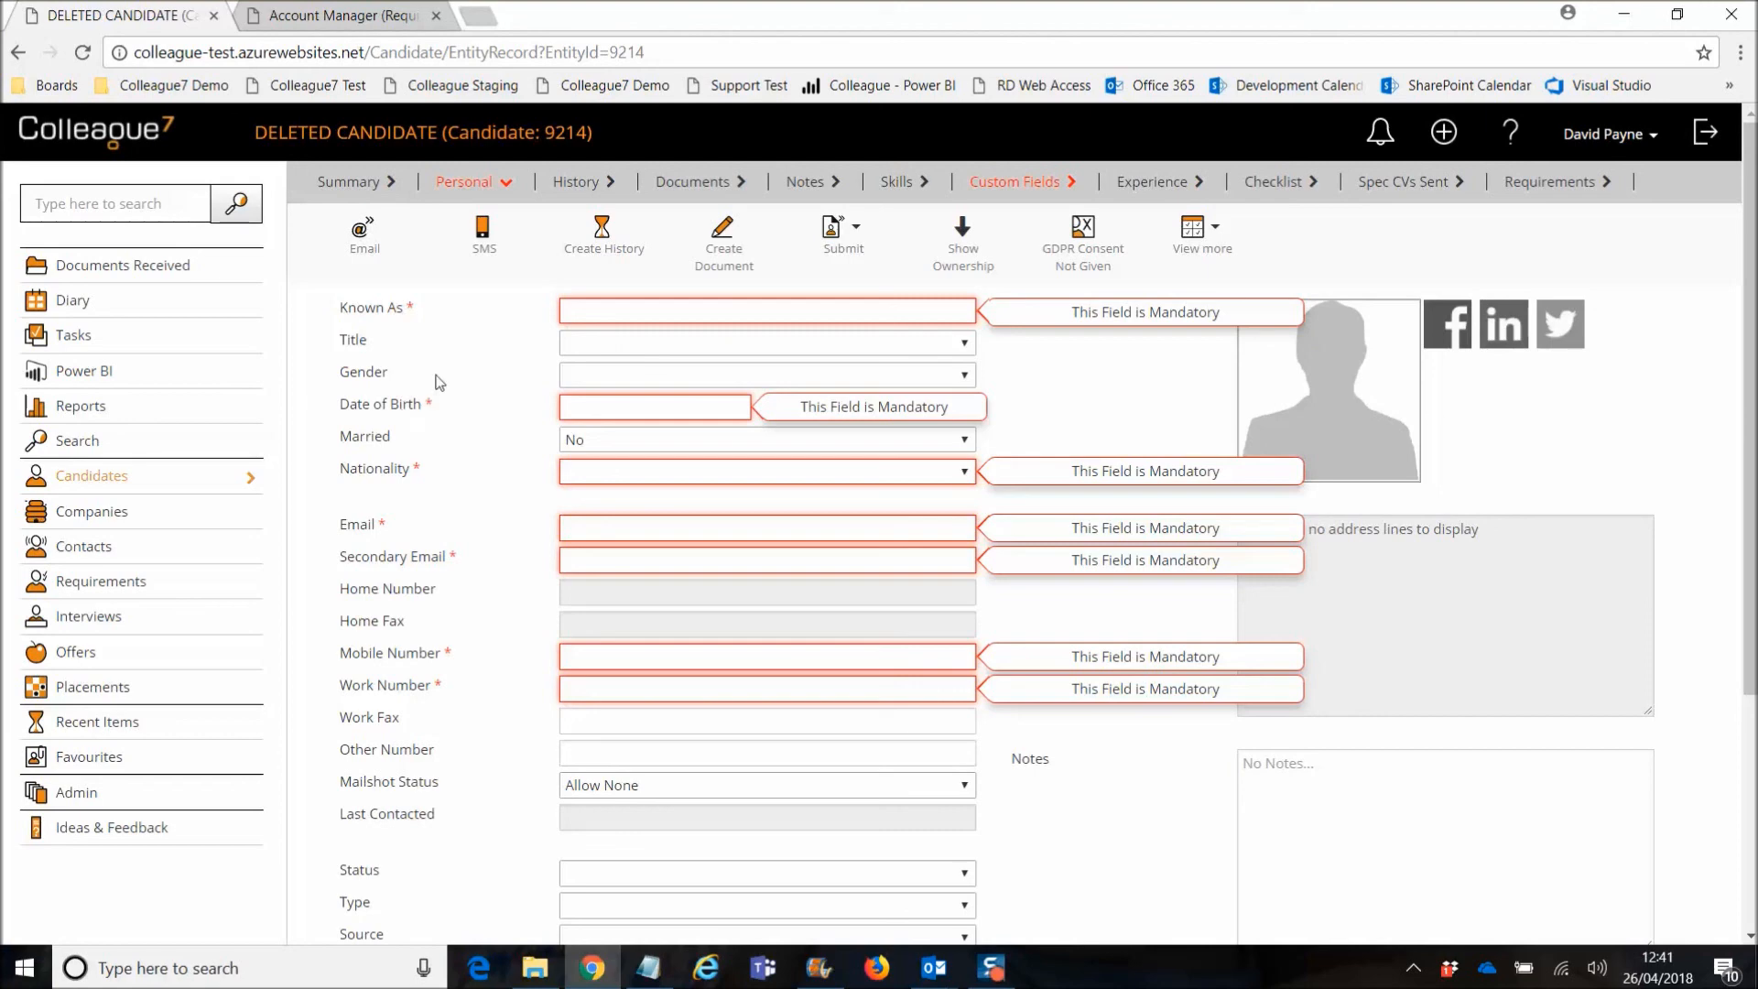
{"action": "scroll", "coordinate": [440, 486], "scroll_direction": "down", "scroll_amount": 3}
{"action": "scroll", "coordinate": [440, 486], "scroll_direction": "up", "scroll_amount": 3}
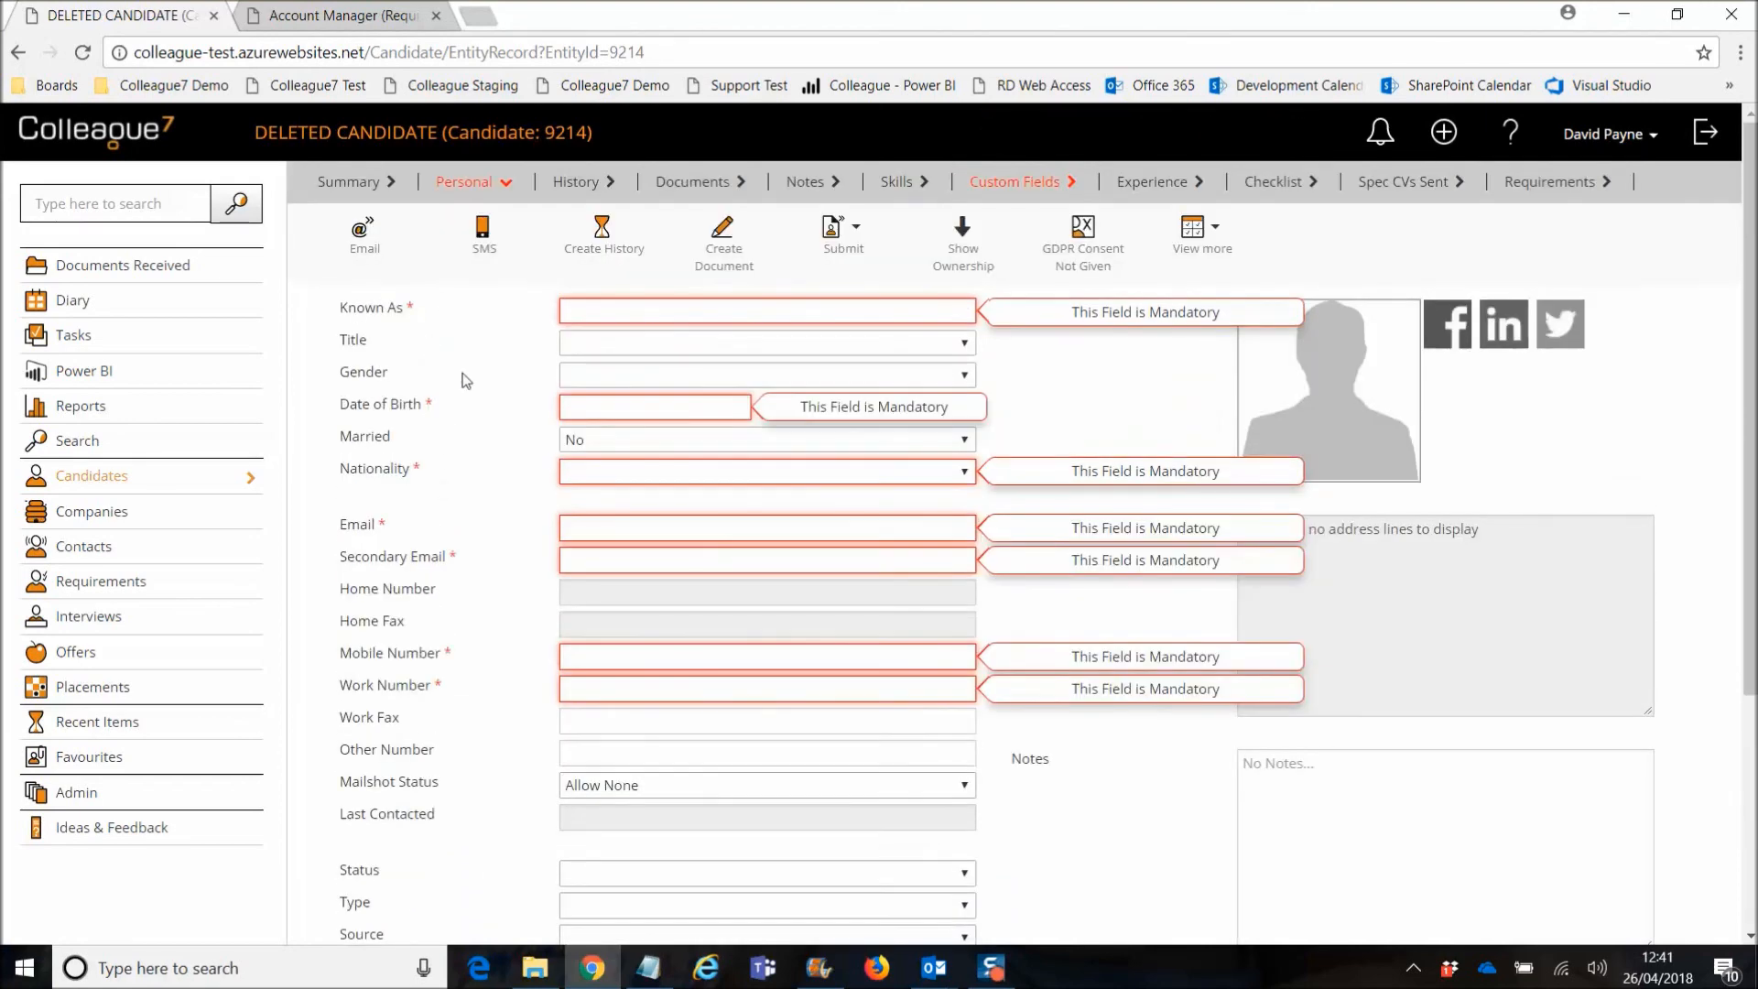